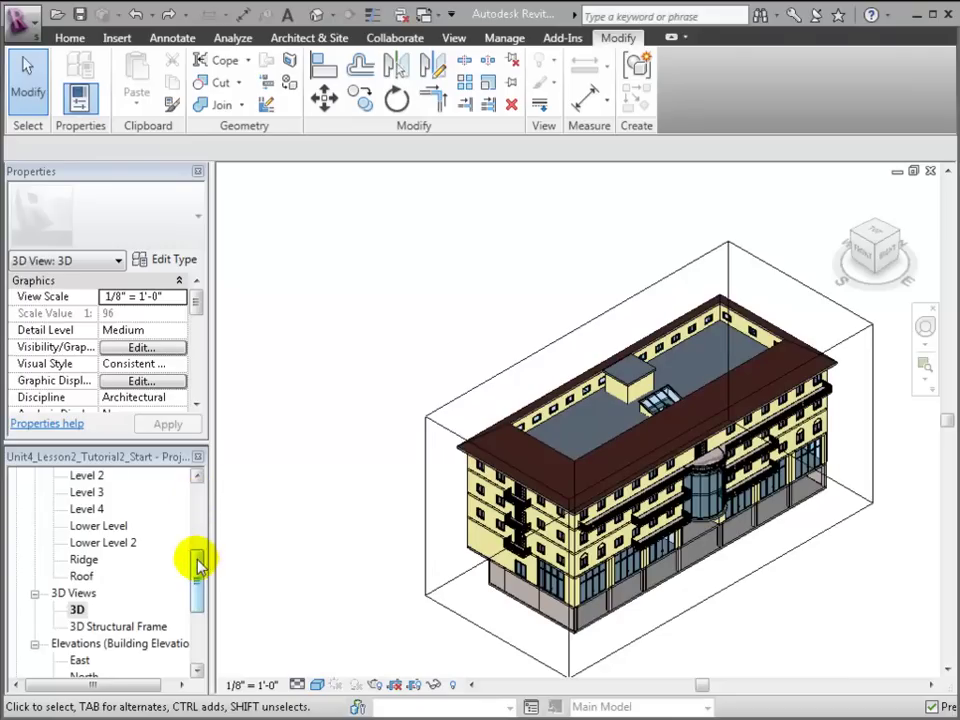
Step: Drag a face of the 3D view's section box inward so it slices through the building
scroll(199, 563, up, 1)
click(487, 557)
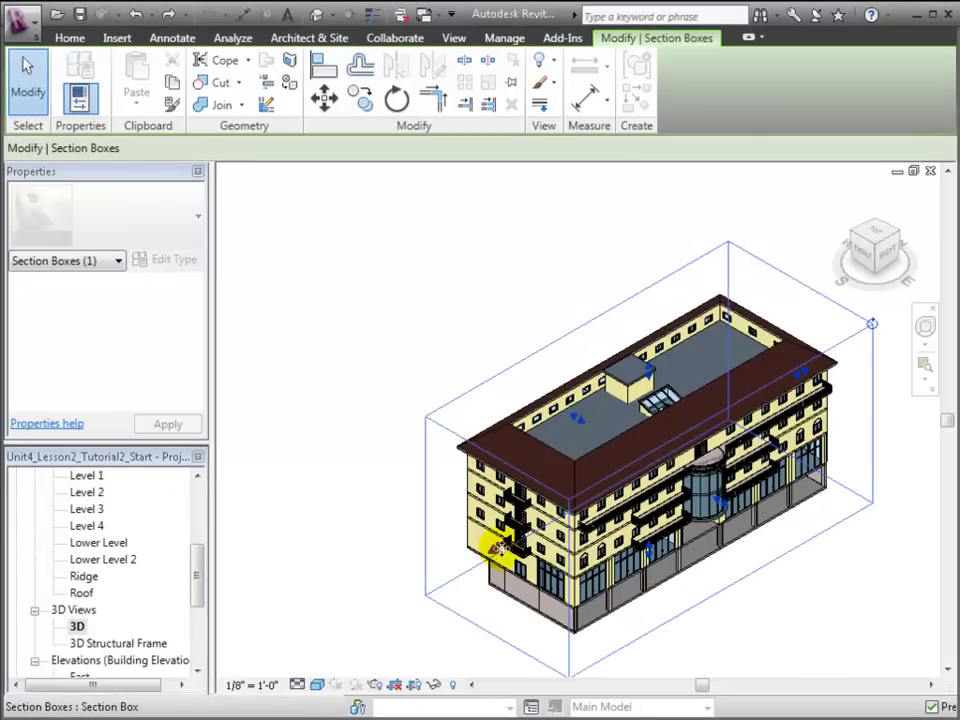
drag(495, 553, 565, 519)
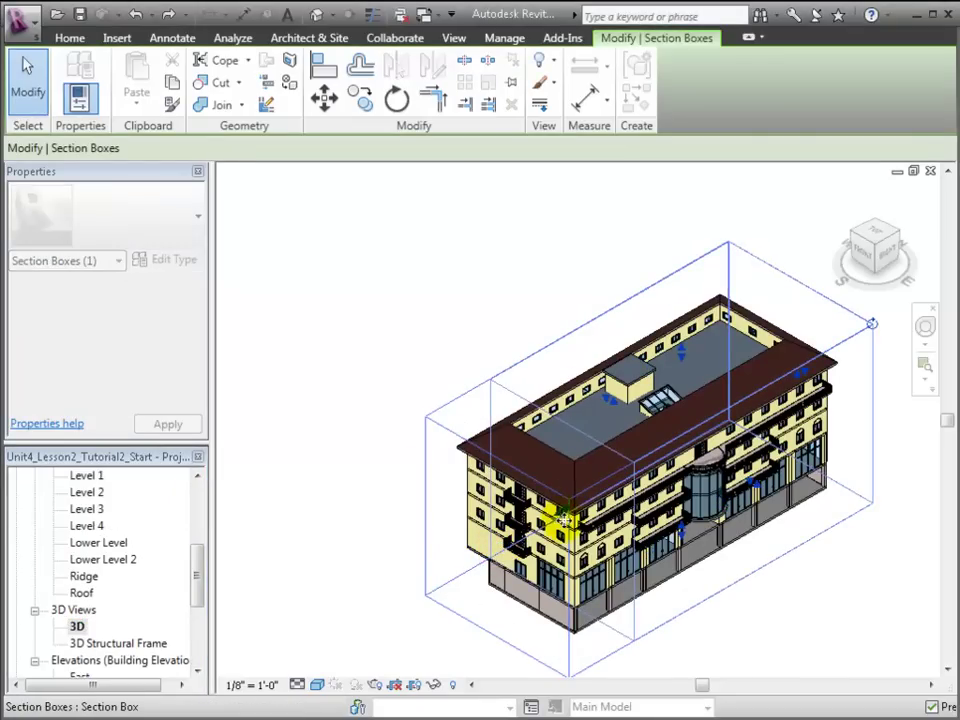
drag(405, 523, 407, 528)
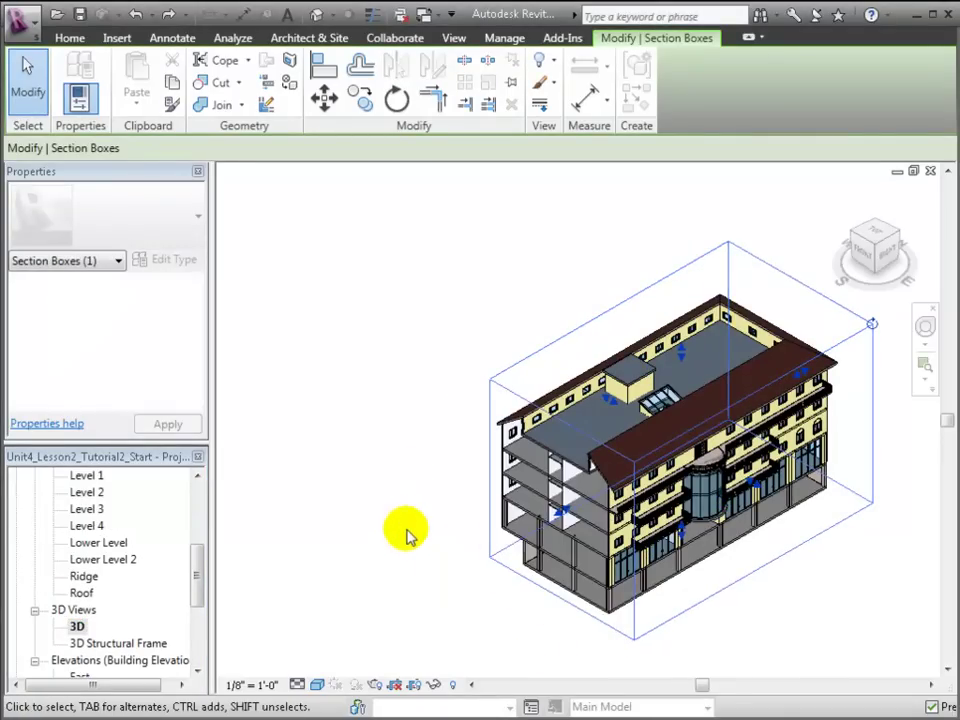
Step: View the cut building from the FRONT and zoom and pan to frame the section
click(862, 258)
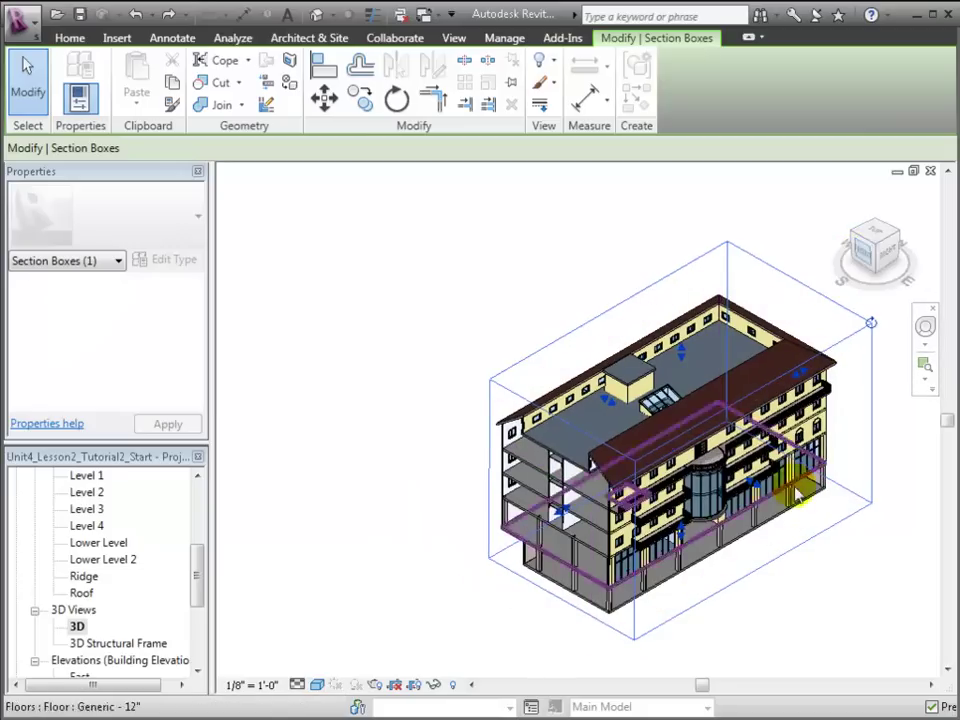
scroll(735, 502, up, 2)
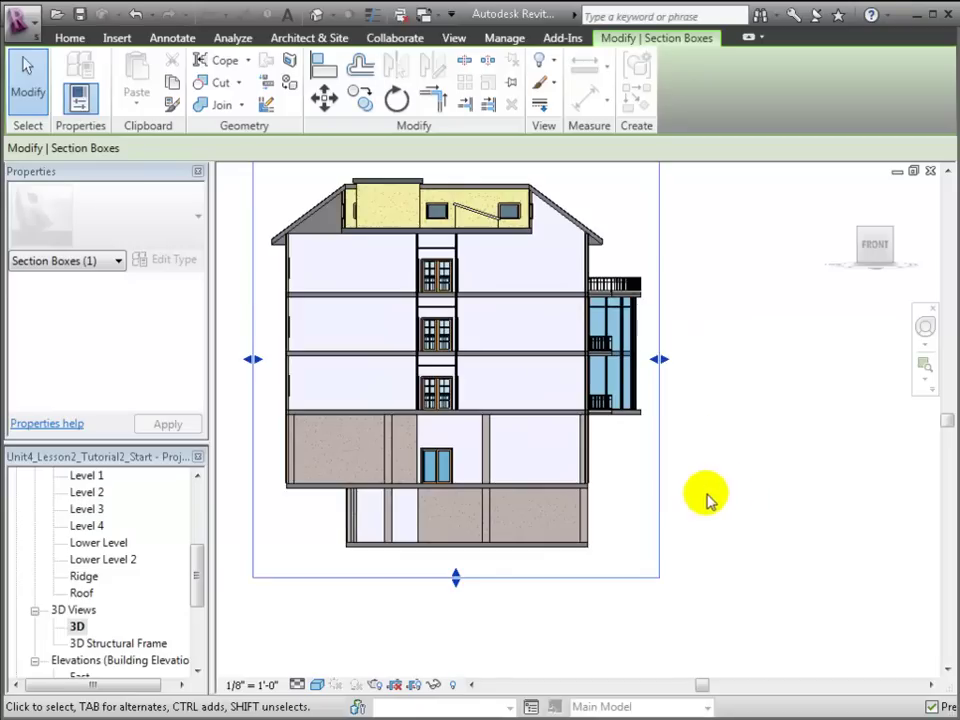
scroll(782, 422, up, 1)
middle_drag(782, 422, 918, 494)
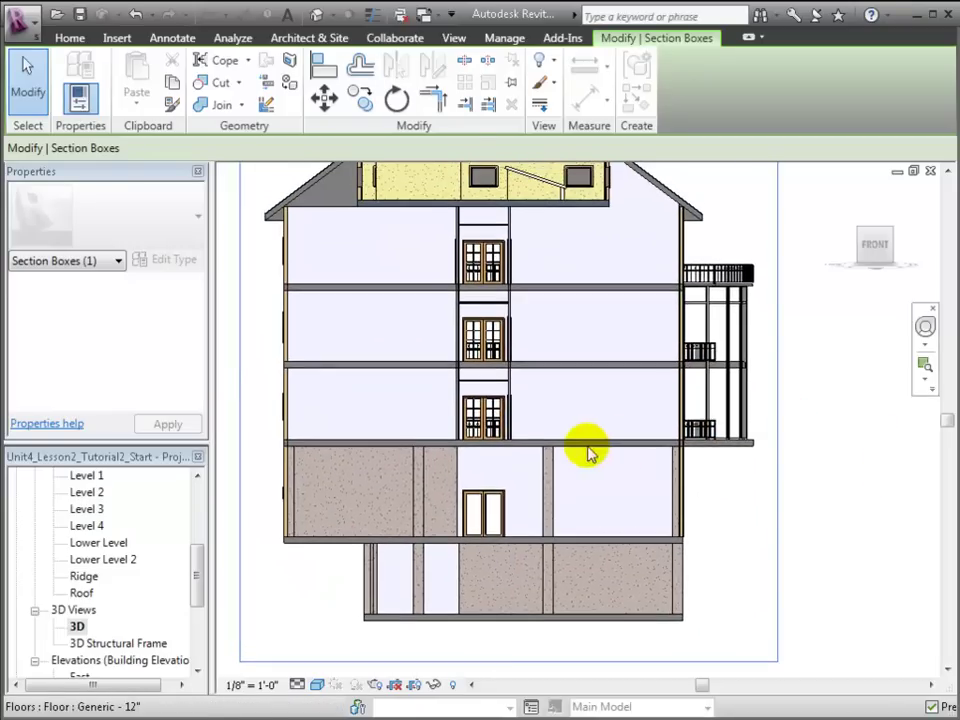
click(550, 488)
drag(864, 485, 245, 495)
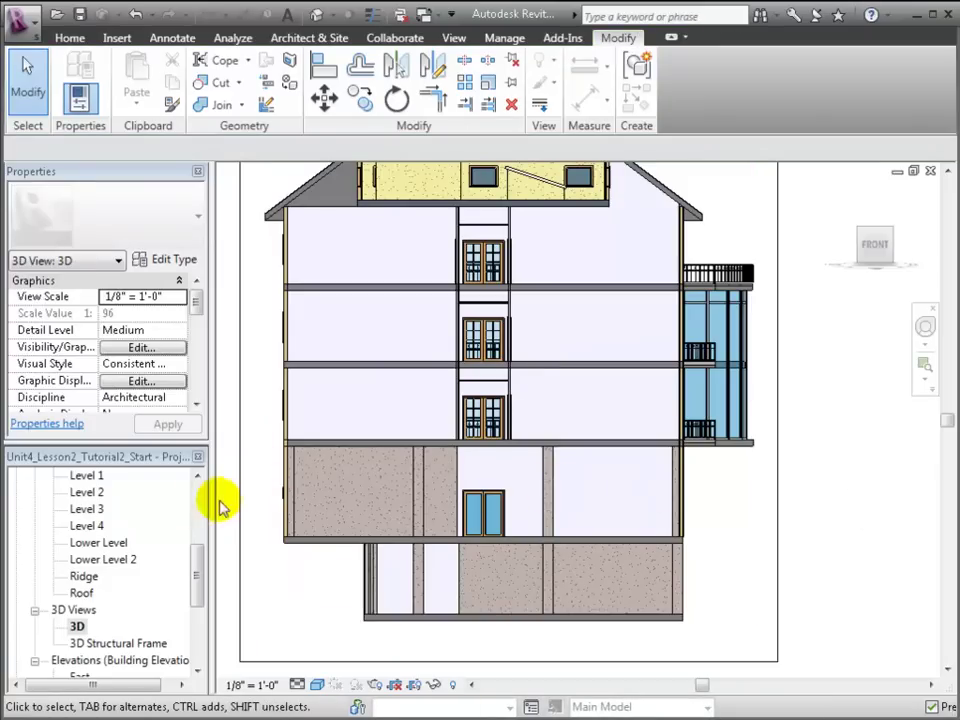
drag(197, 544, 197, 497)
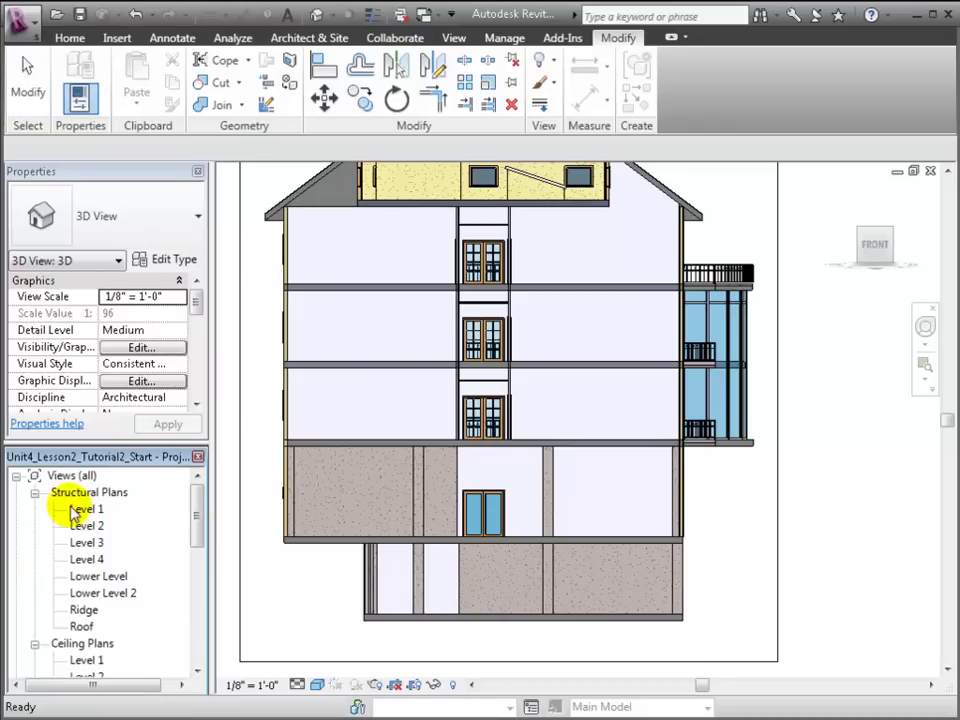
Step: On the Level 1 structural plan, set grid B's spacing from its left neighbour to 26'-0"
double_click(80, 510)
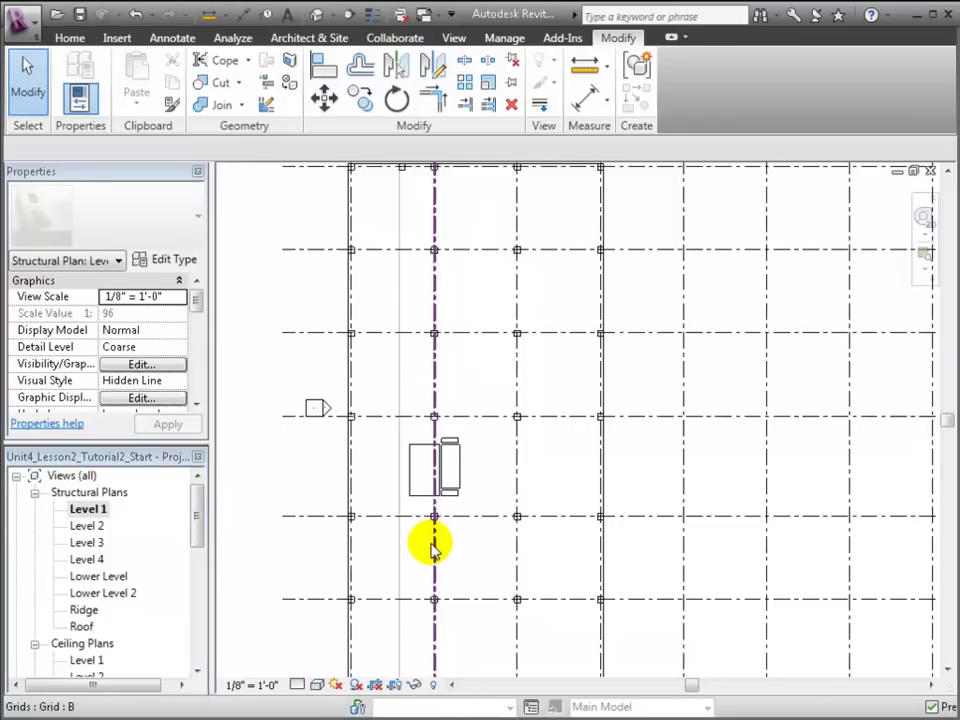
click(432, 548)
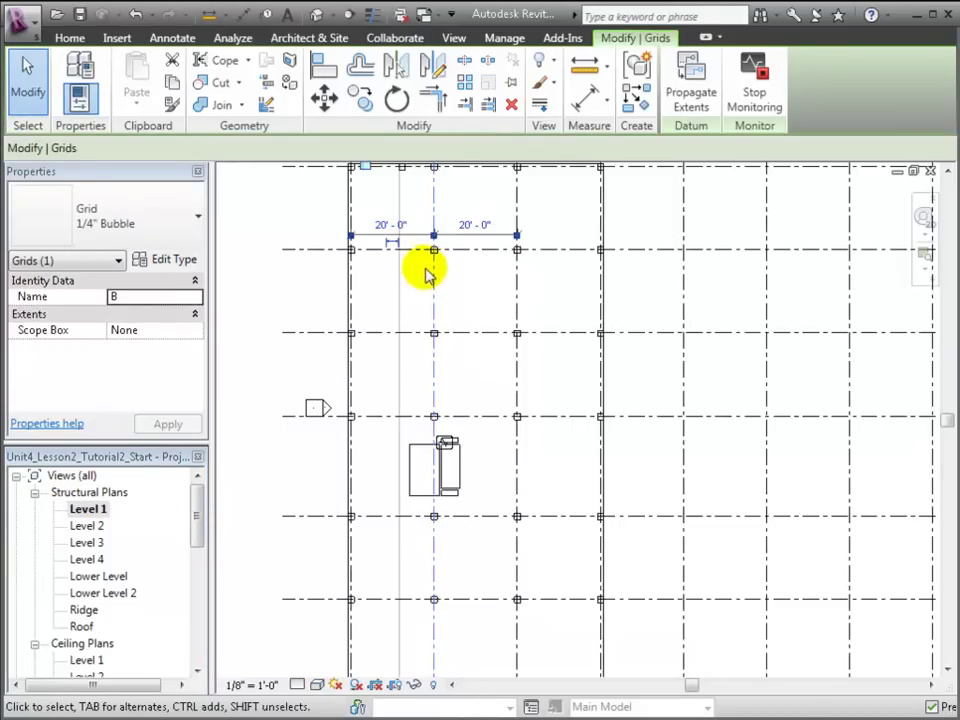
click(396, 227)
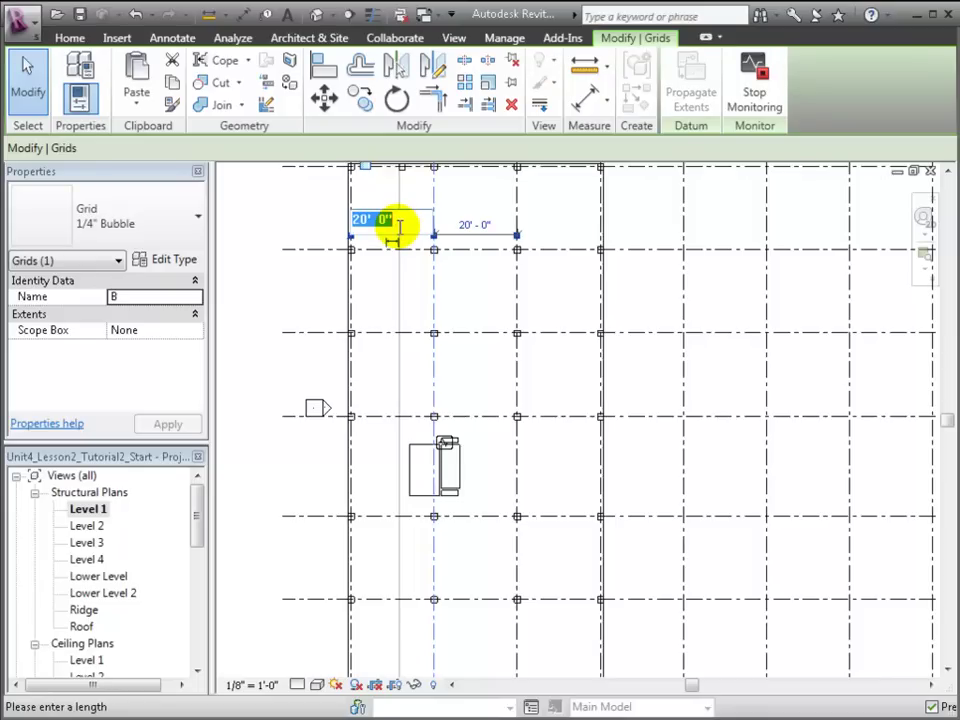
text(26)
key(Return)
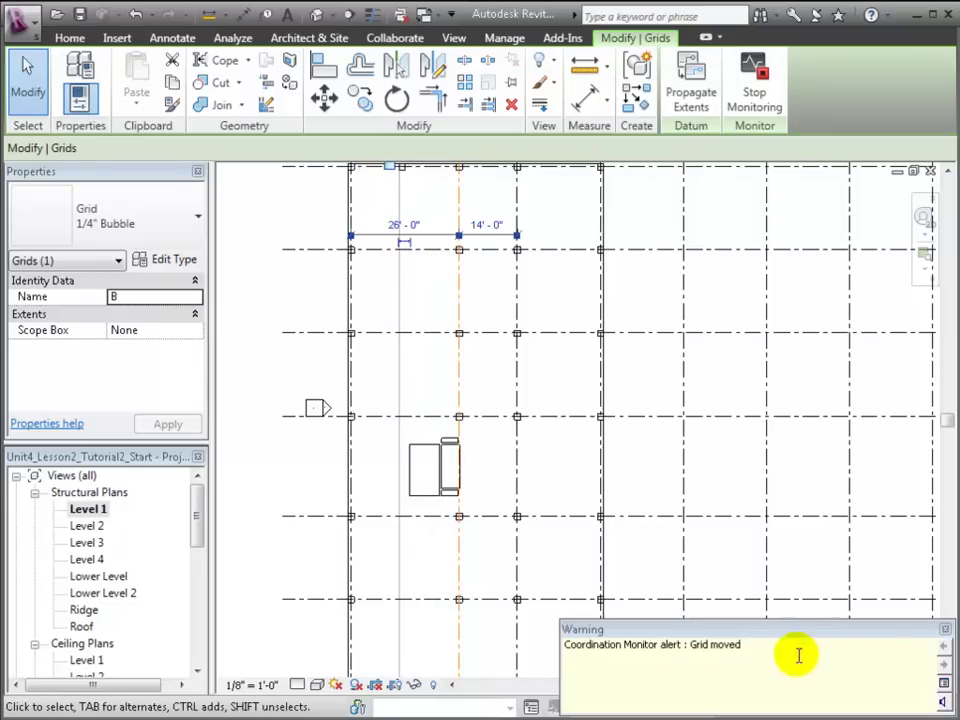
click(941, 632)
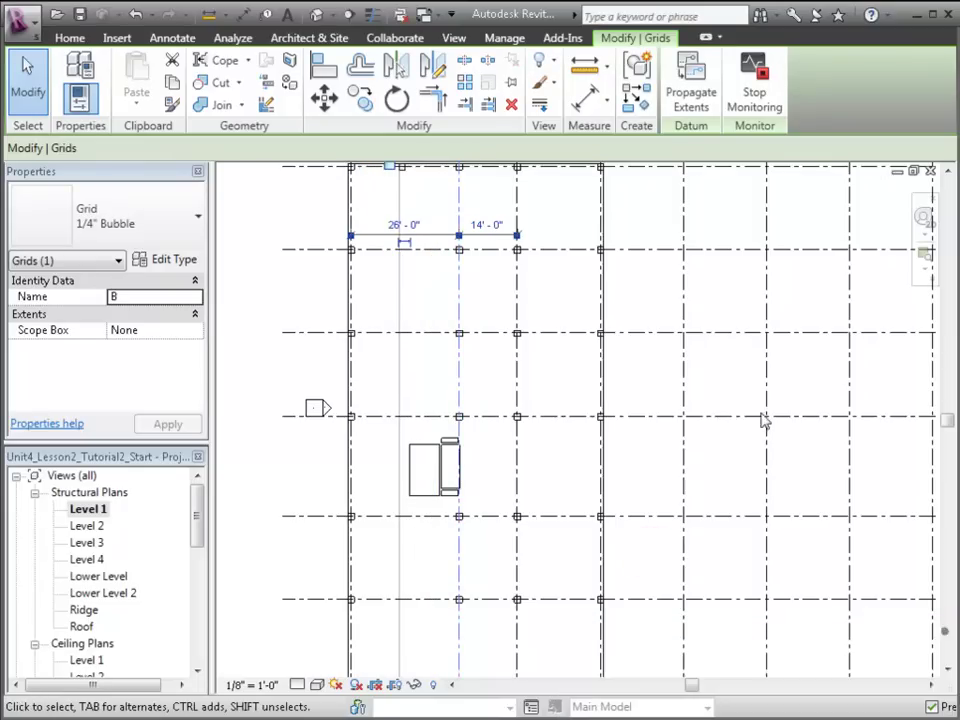
Step: Set grid C's spacing from grid B to 8'-0"
click(517, 211)
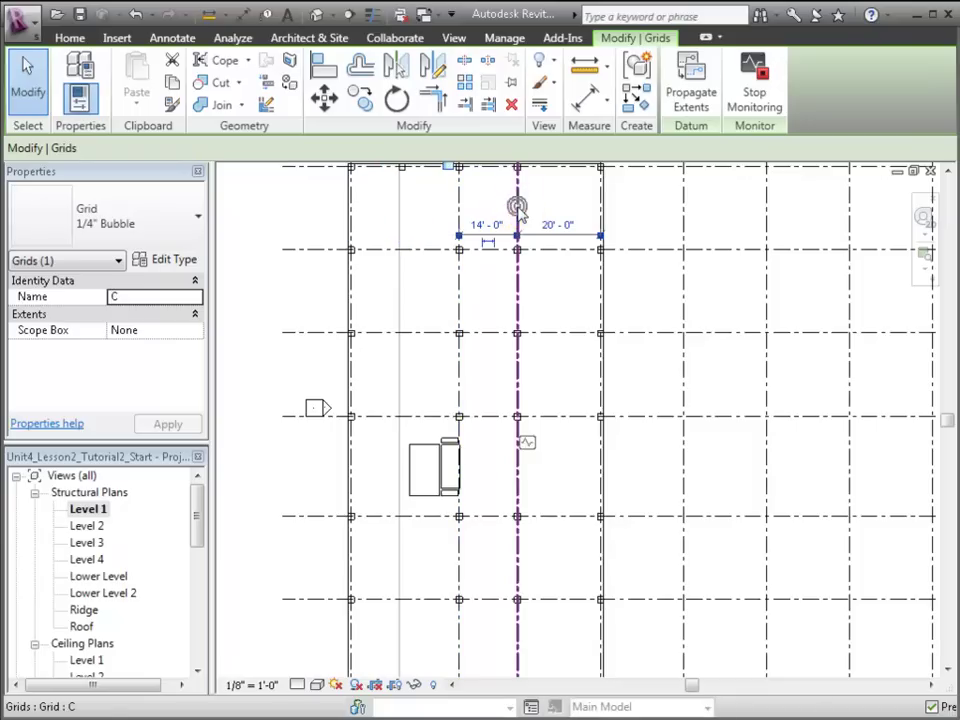
click(489, 223)
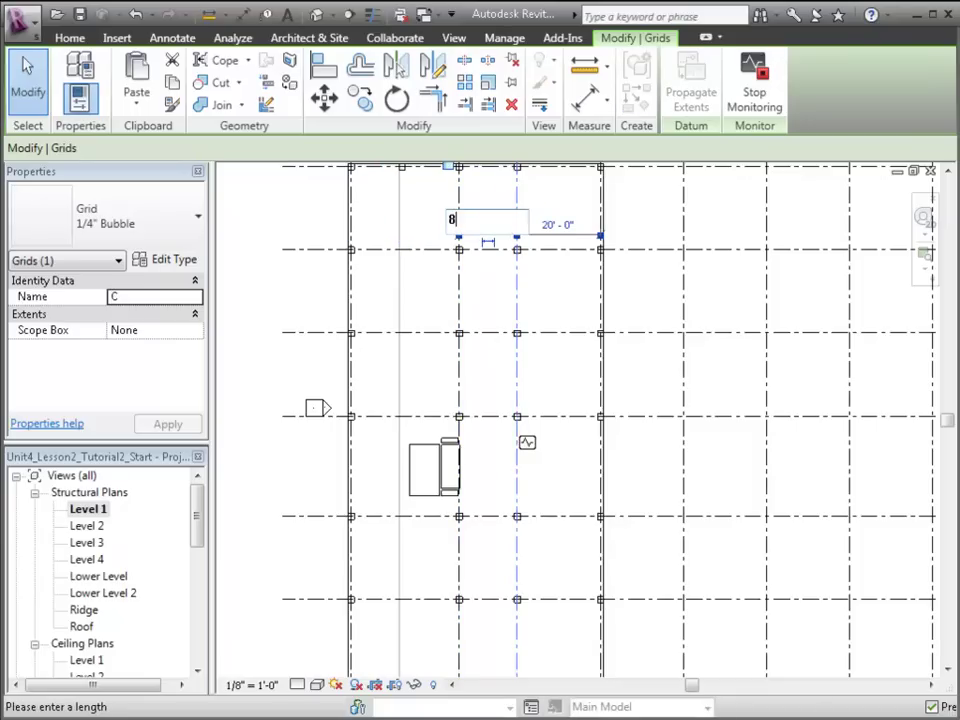
text(8)
key(Return)
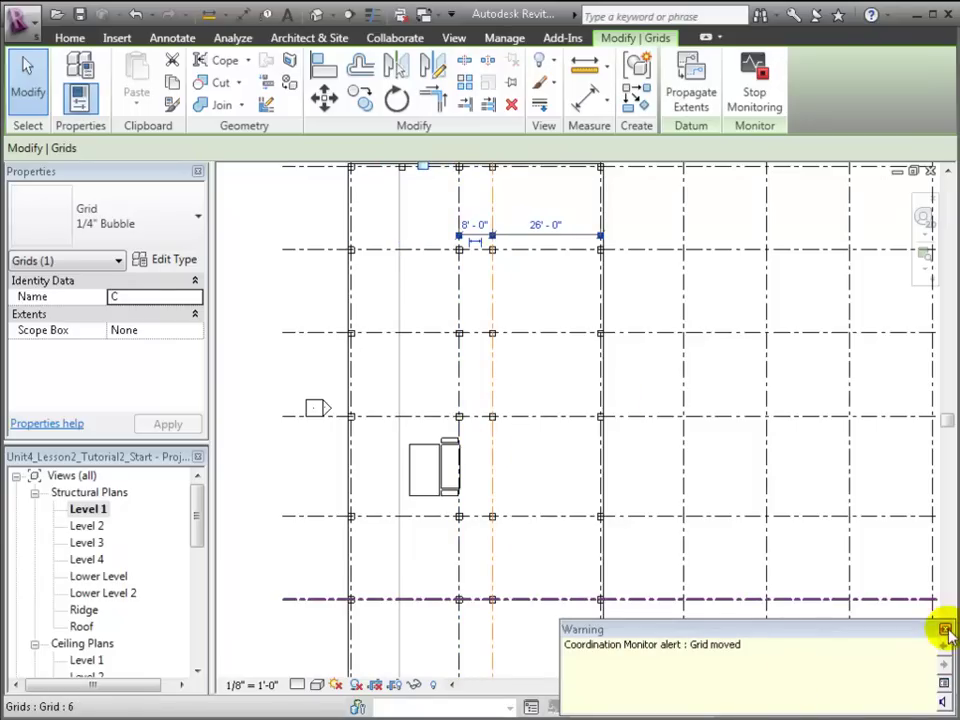
click(944, 629)
Step: Select all W10X49 column instances in the entire project
click(634, 313)
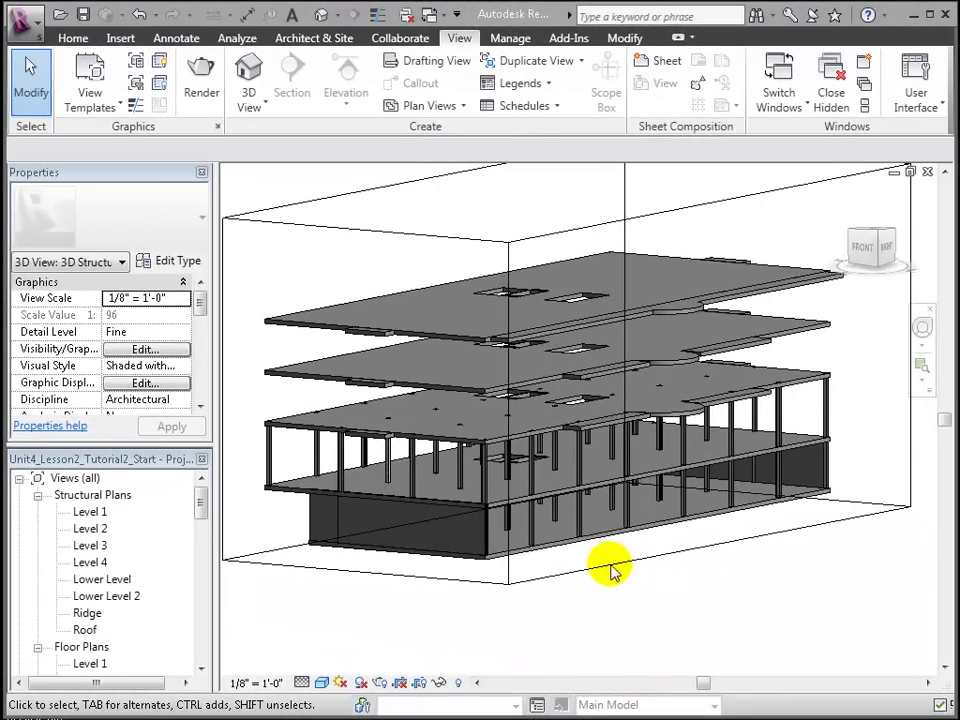
scroll(654, 596, up, 2)
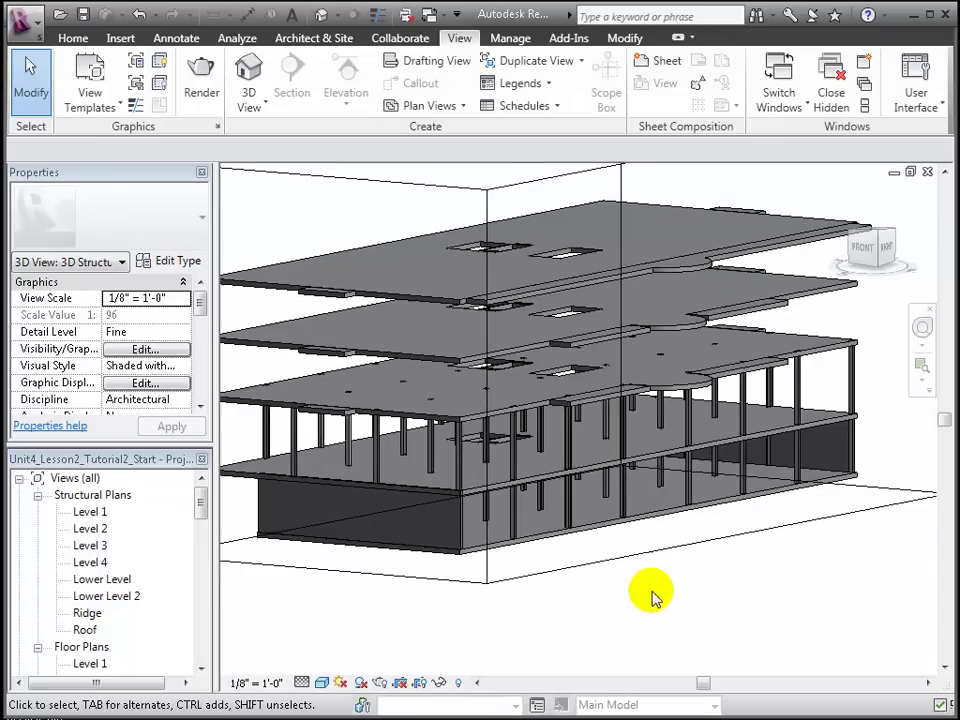
click(628, 495)
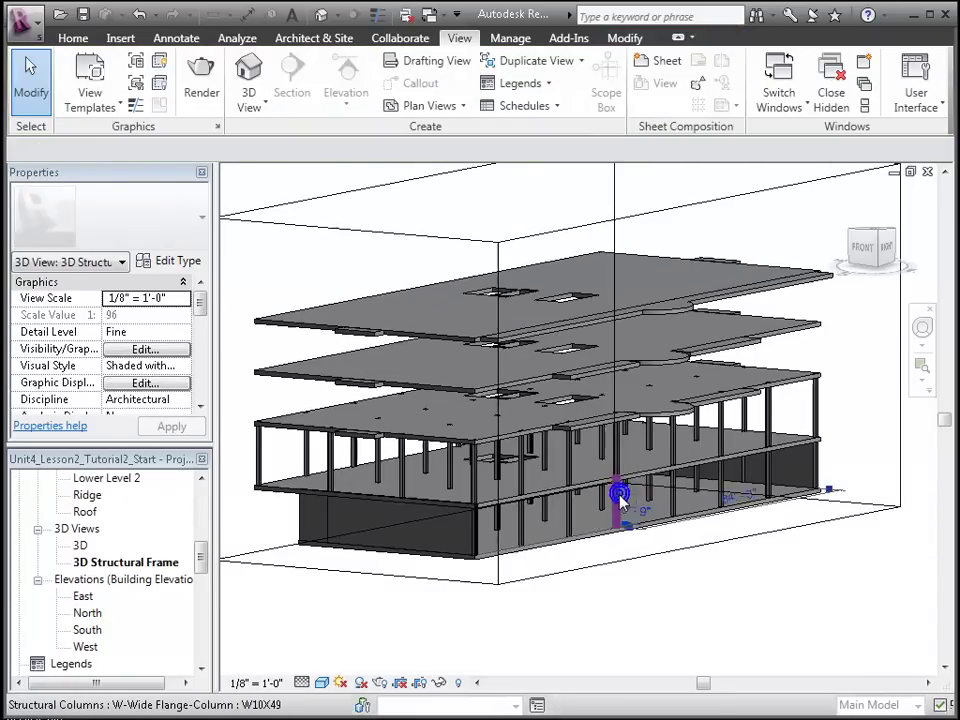
right_click(621, 497)
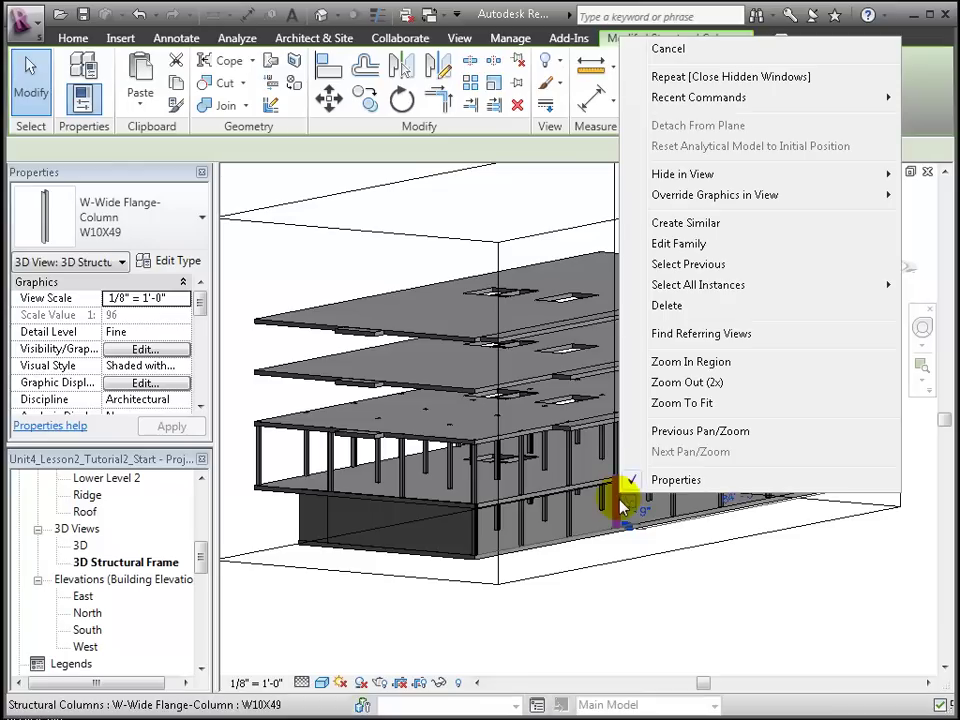
mouse_move(740, 288)
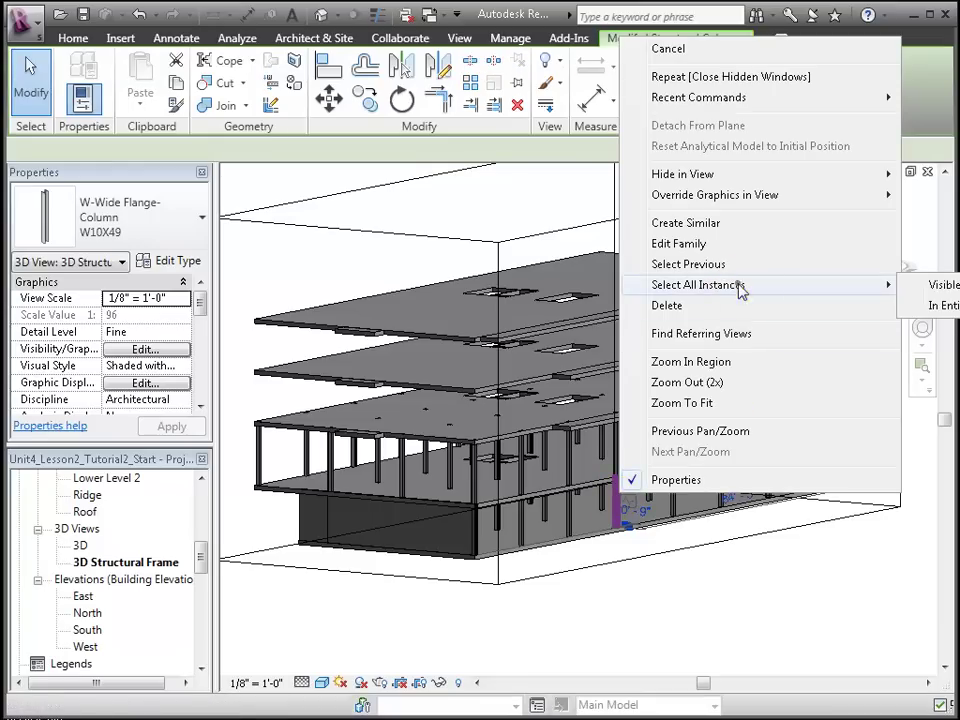
click(940, 305)
Step: Open the Type Properties of the W10X49 column type
shift+middle_drag(590, 604, 619, 626)
click(203, 218)
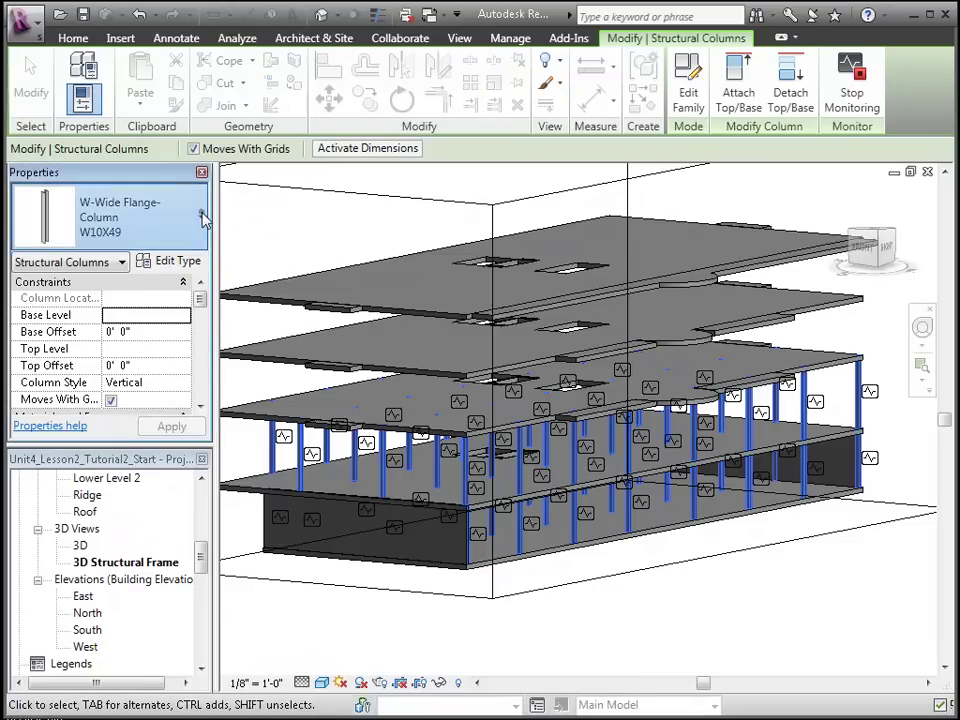
click(203, 218)
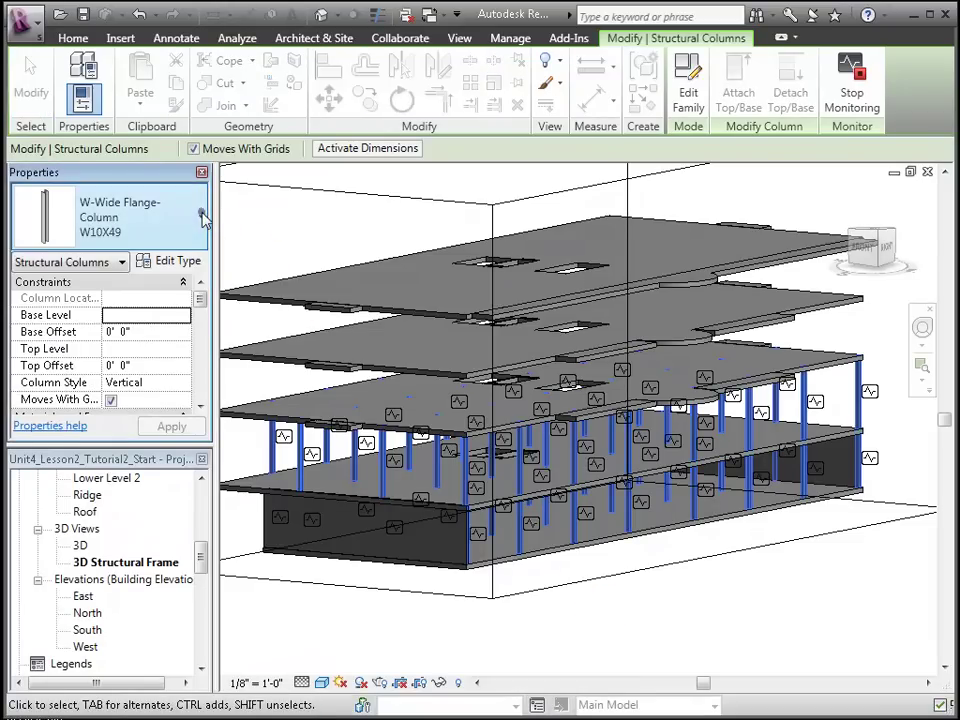
click(182, 262)
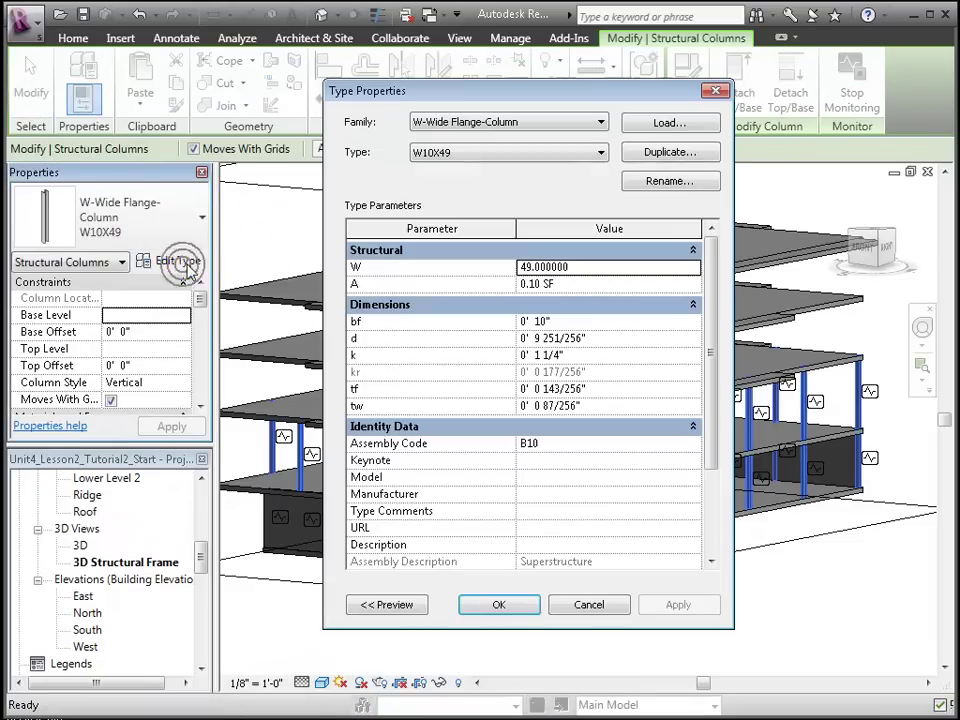
Step: Load Concrete-Square-Column from Structural > Columns > Concrete and apply its 12 x 12 type to the columns
click(668, 121)
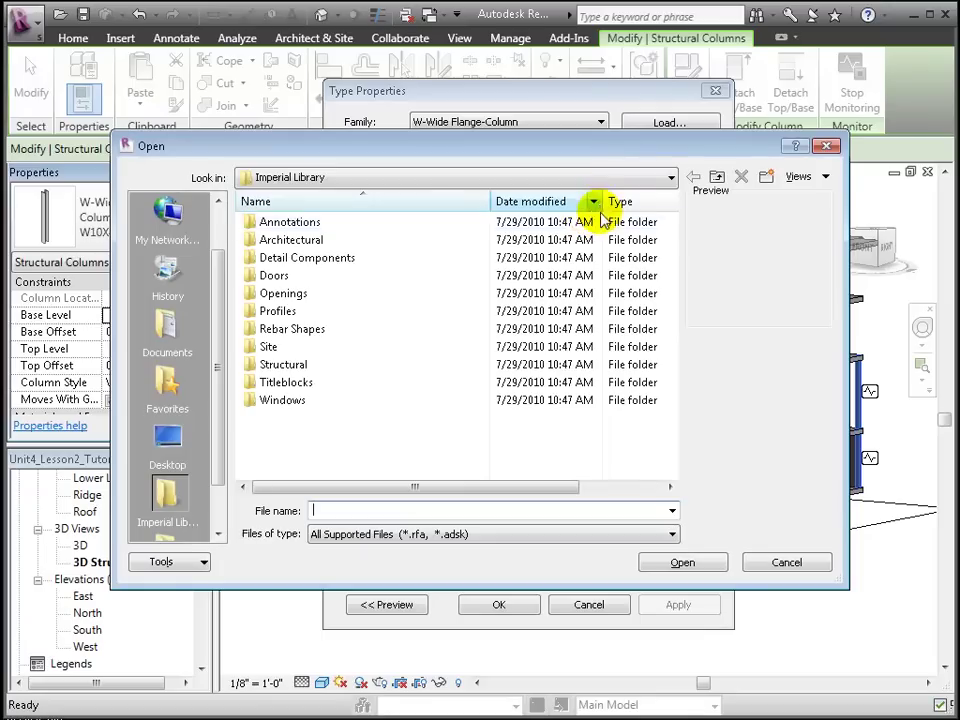
double_click(303, 366)
double_click(313, 242)
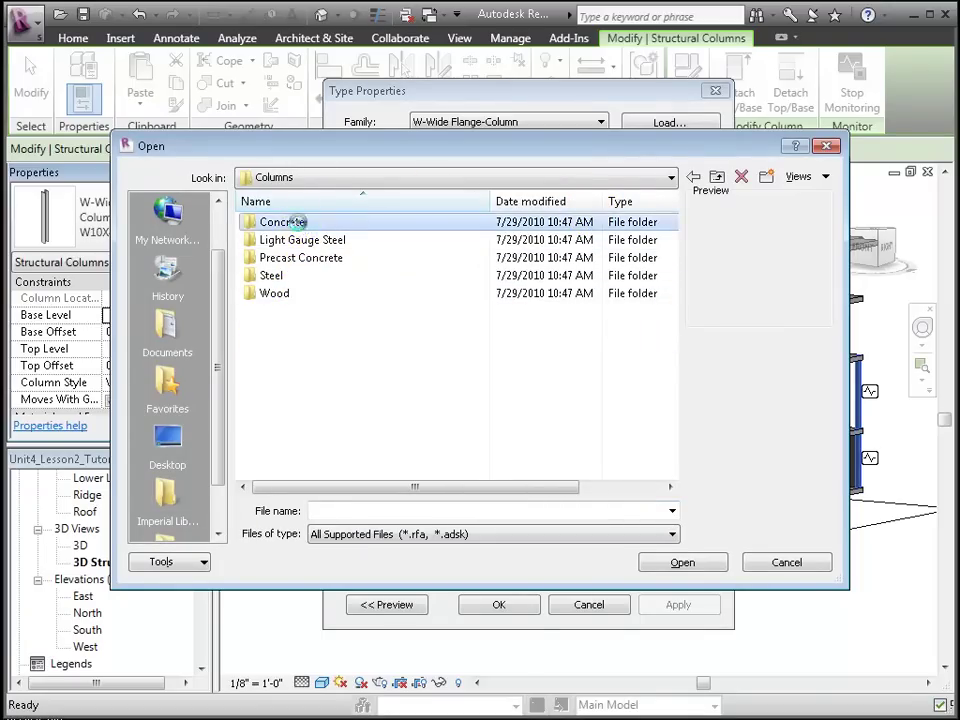
double_click(293, 222)
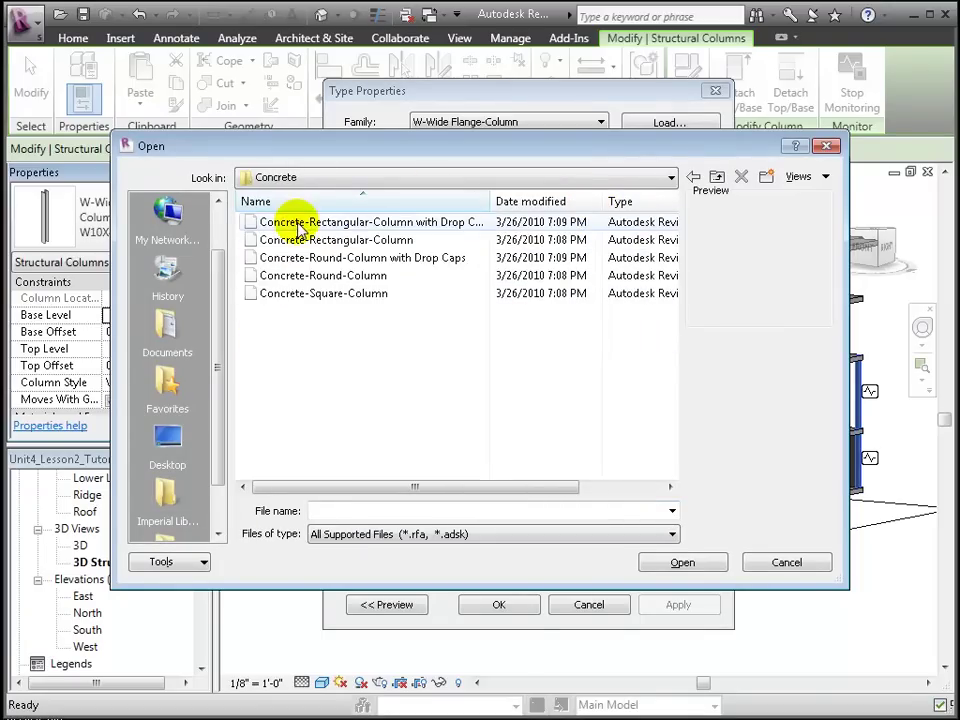
click(290, 293)
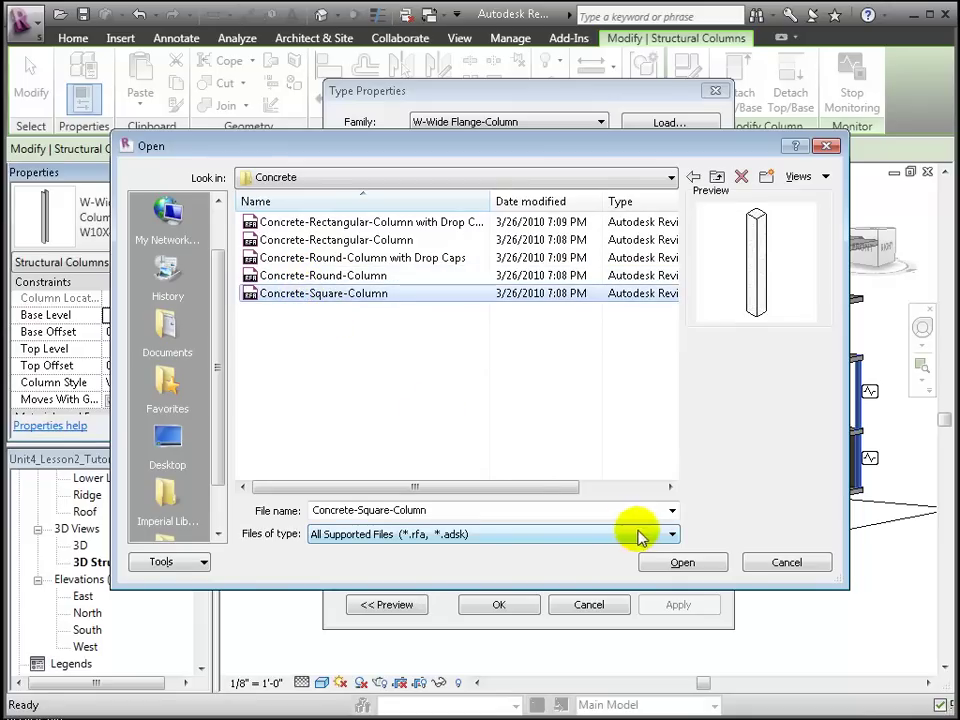
click(677, 563)
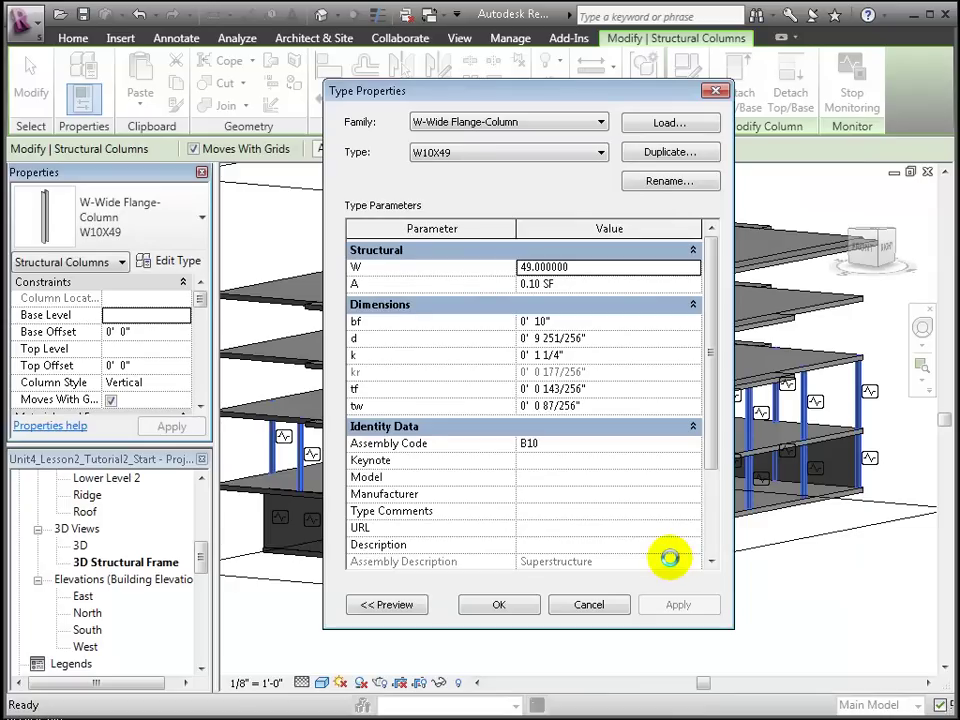
click(499, 605)
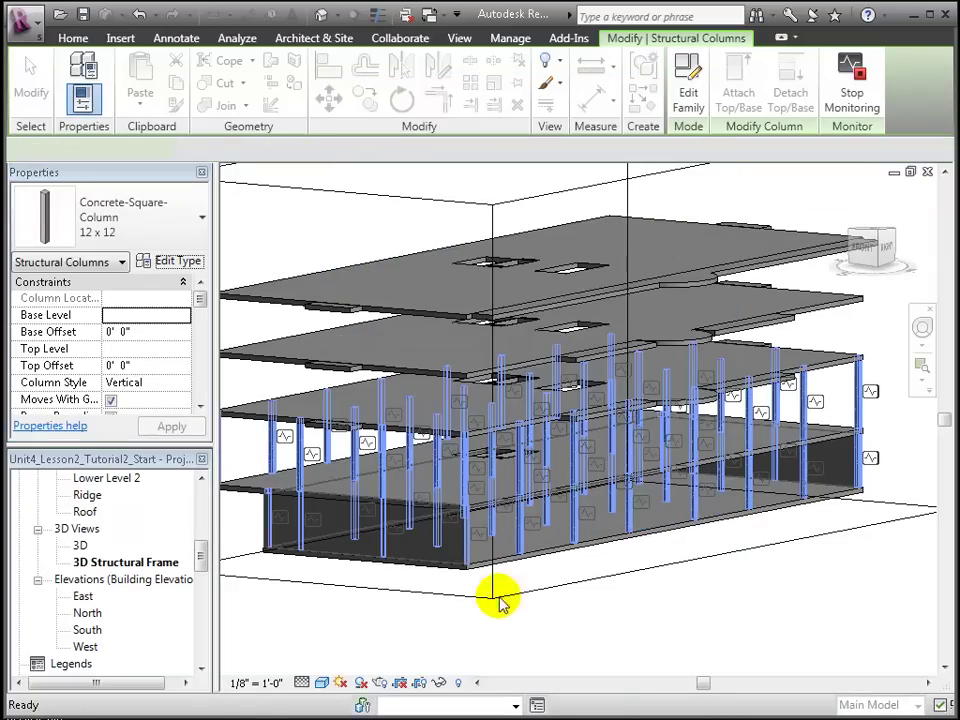
Step: Switch the selected columns to Concrete-Square-Column 18 x 18, then deselect them
click(197, 221)
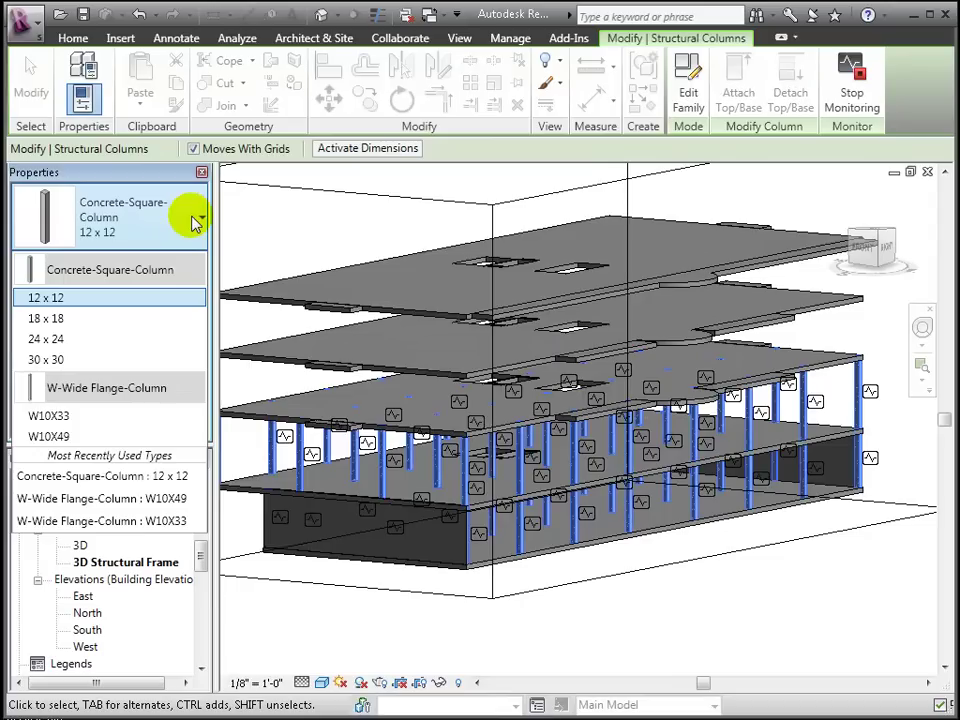
click(175, 318)
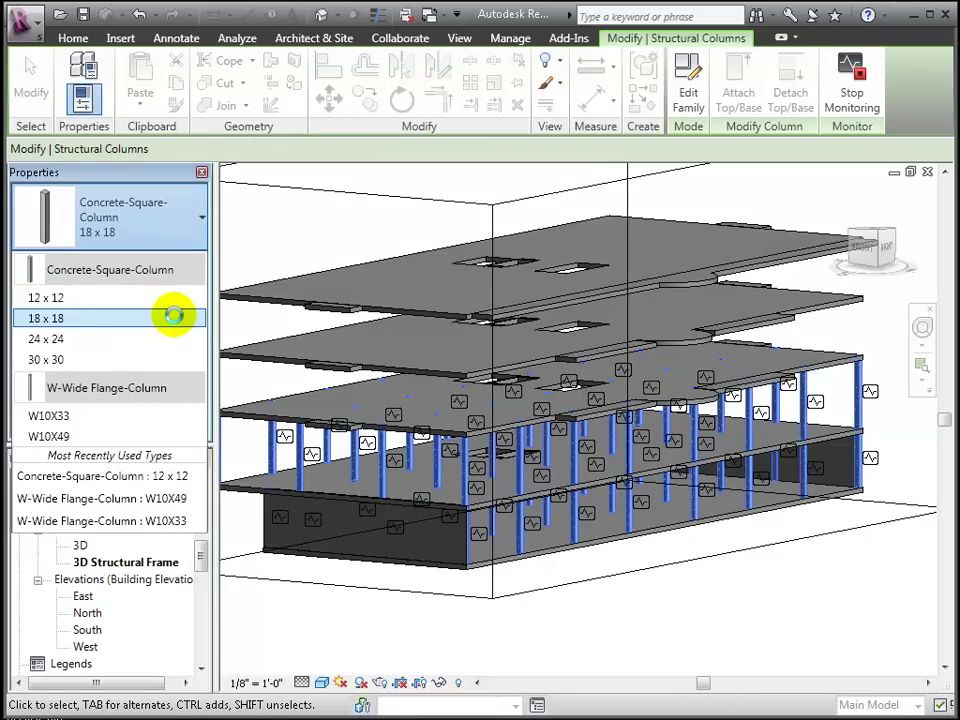
click(671, 628)
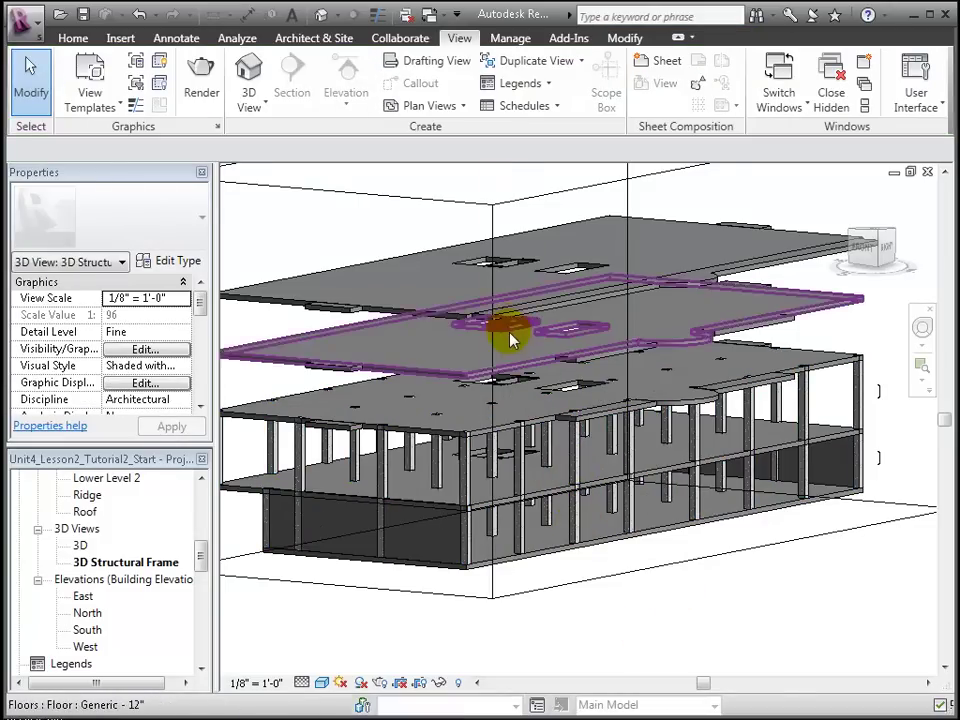
Step: Lower the section box's top down to the first floor slab, hiding the upper storeys
scroll(510, 336, down, 2)
click(495, 245)
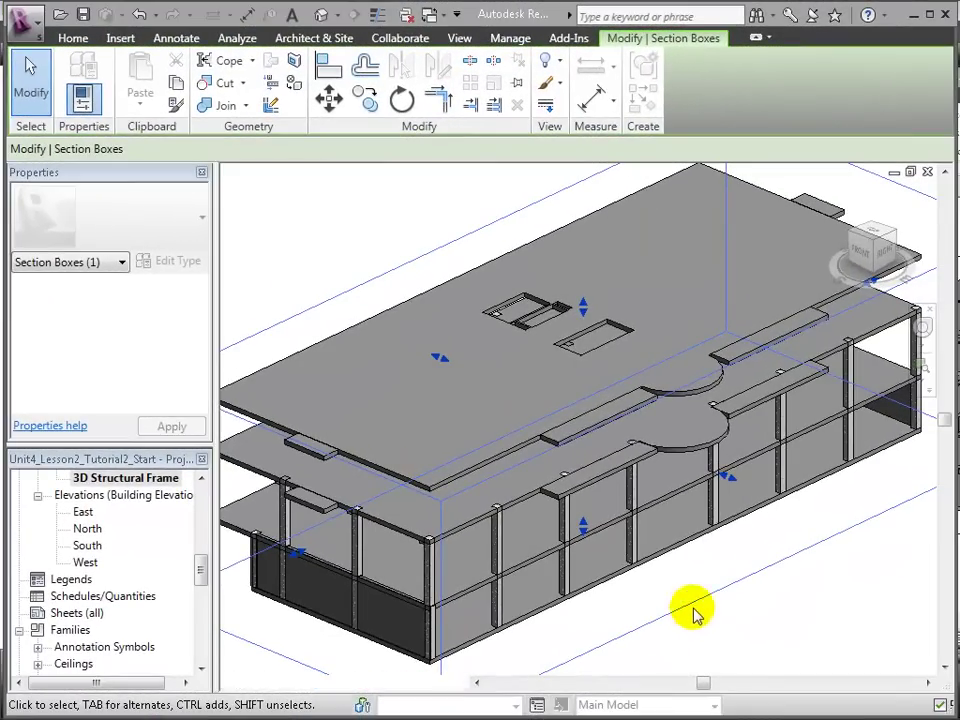
shift+middle_drag(692, 615, 658, 579)
drag(596, 338, 600, 446)
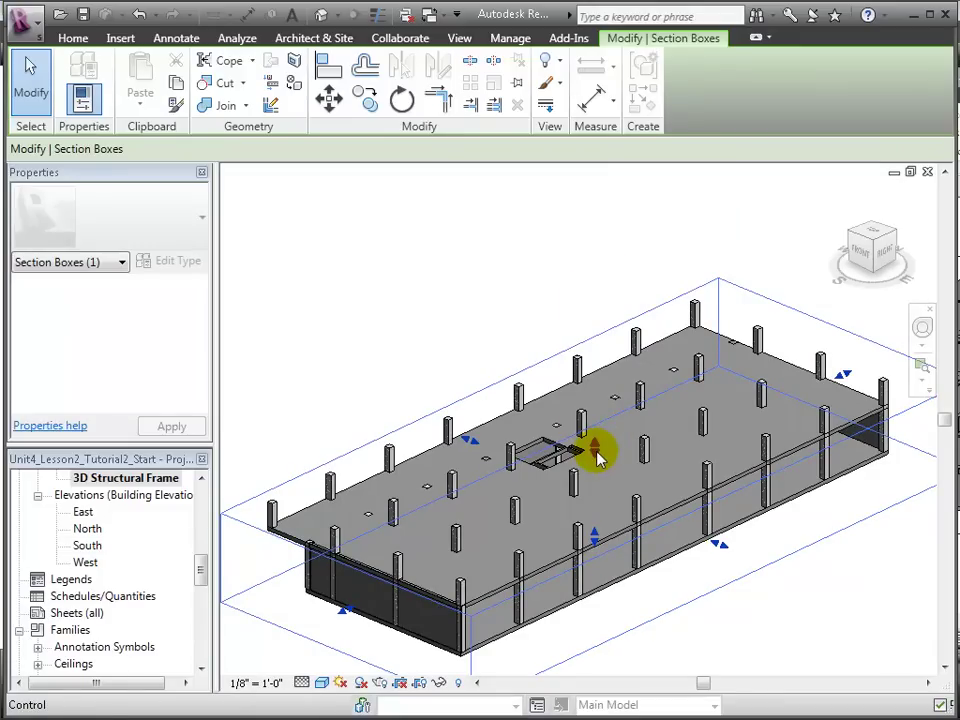
middle_drag(714, 634, 630, 620)
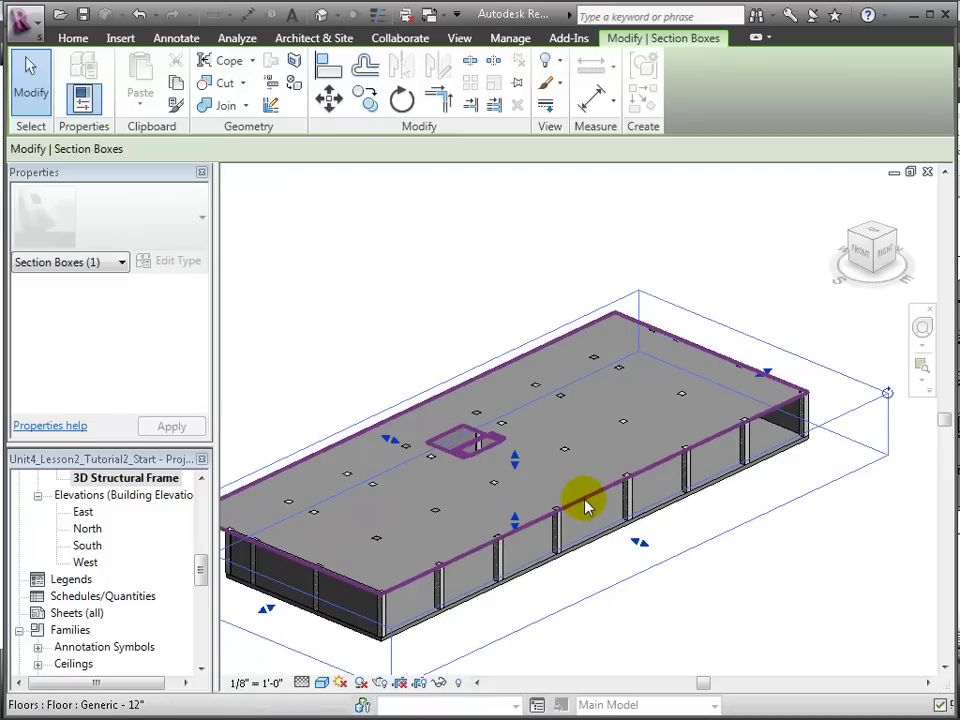
Step: Hide the lowest floor slab in this view and orbit to see the ground-floor columns
right_click(586, 503)
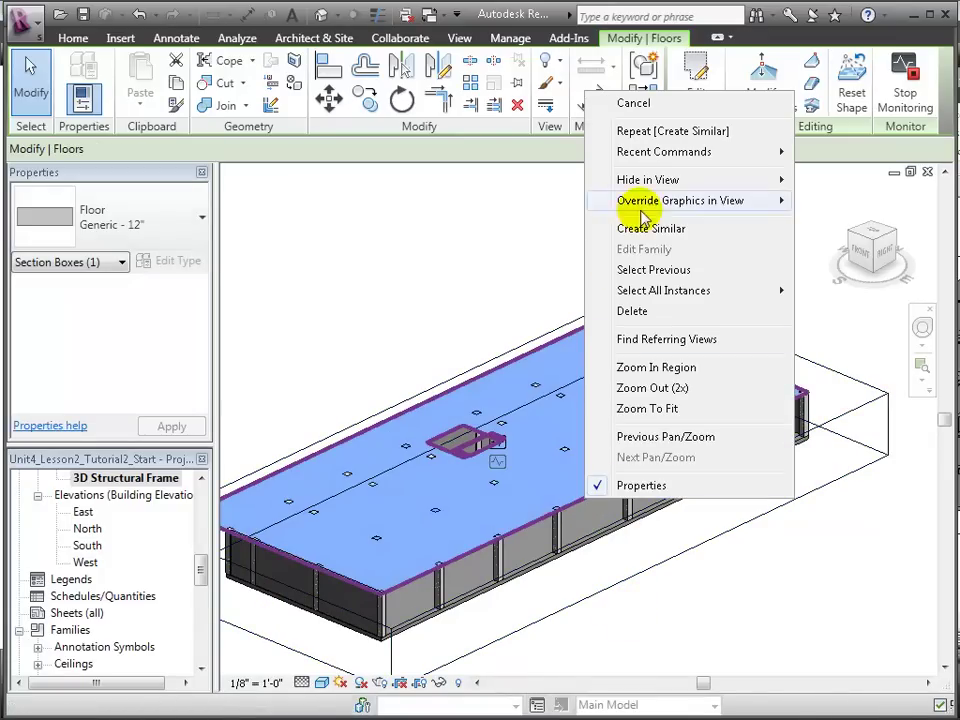
mouse_move(650, 185)
click(816, 181)
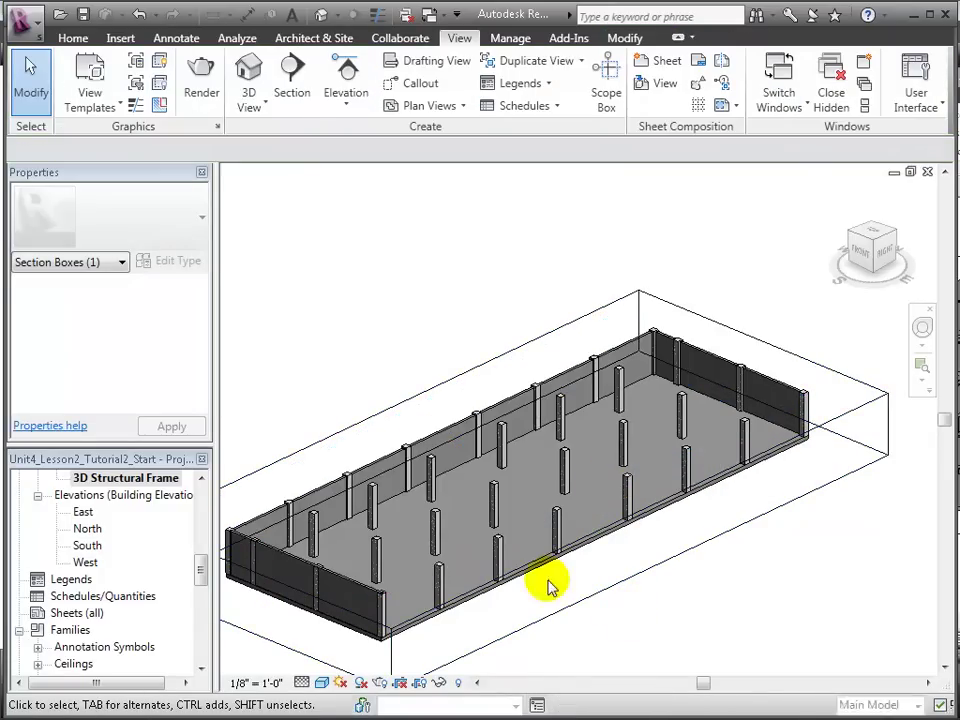
shift+middle_drag(495, 635, 609, 636)
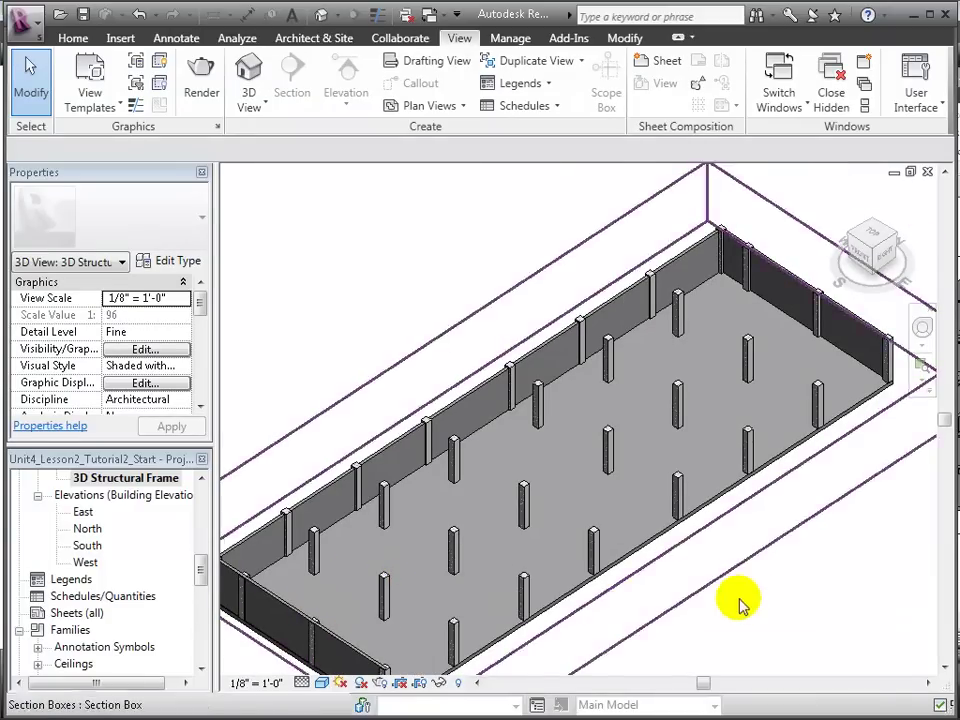
Step: Start the Home tab Beam tool and open the W-Wide Flange W12X26 type properties
click(72, 37)
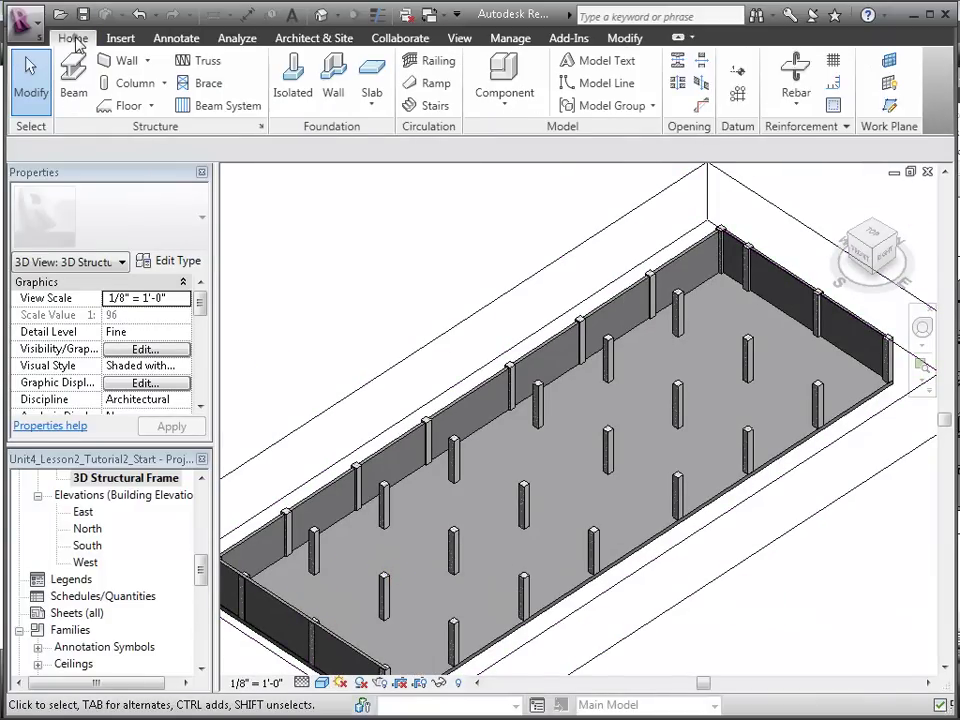
click(78, 90)
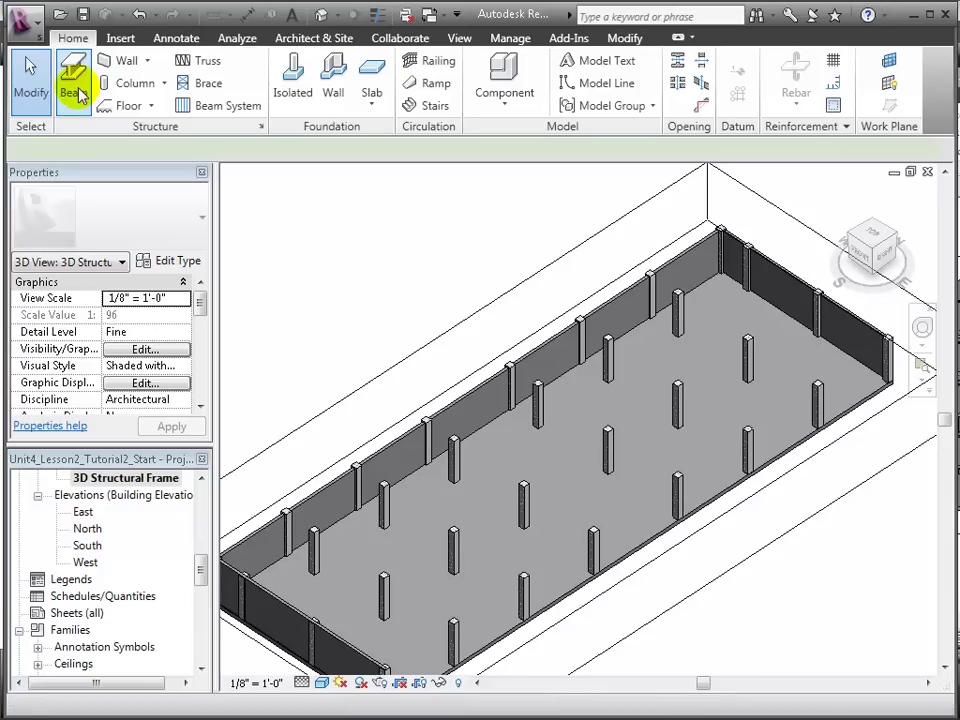
click(201, 212)
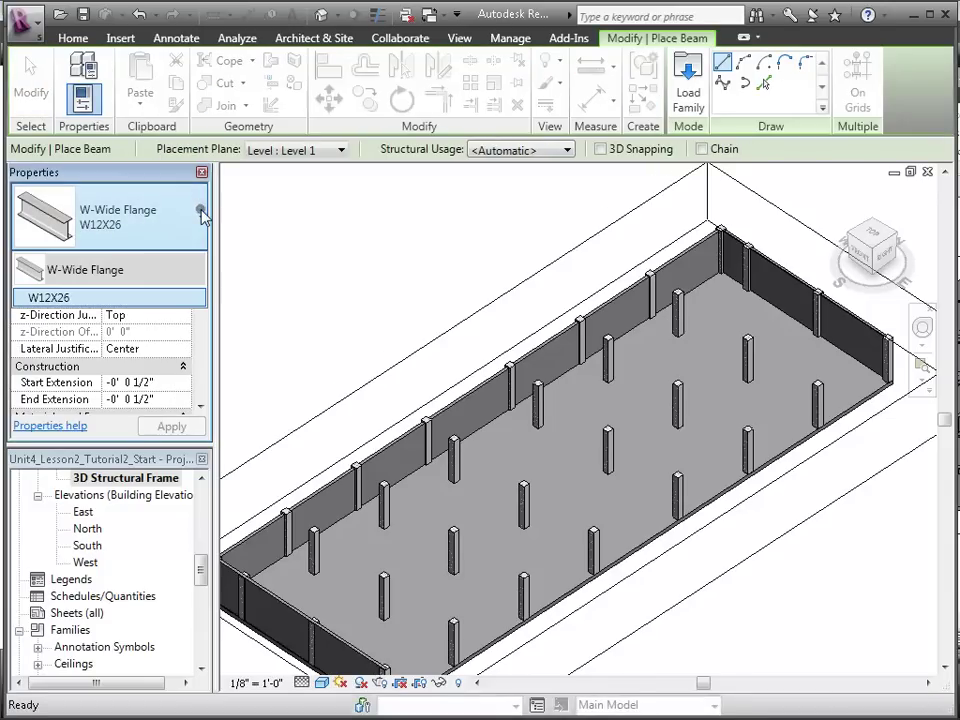
click(201, 215)
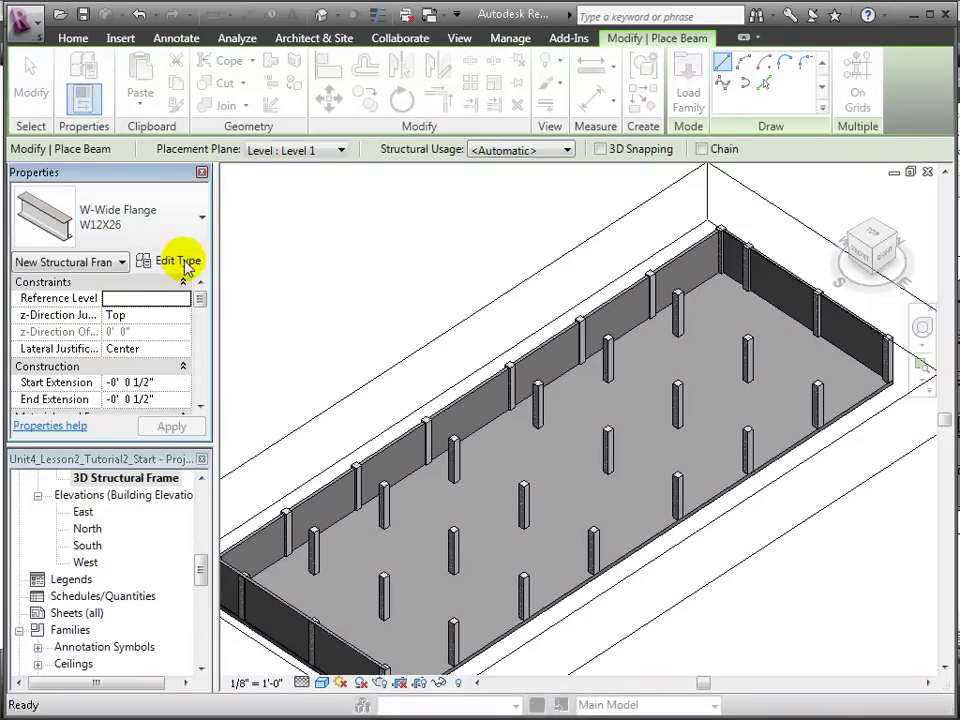
click(150, 260)
Step: Load the Concrete-Rectangular Beam family from Structural > Framing > Concrete
click(656, 123)
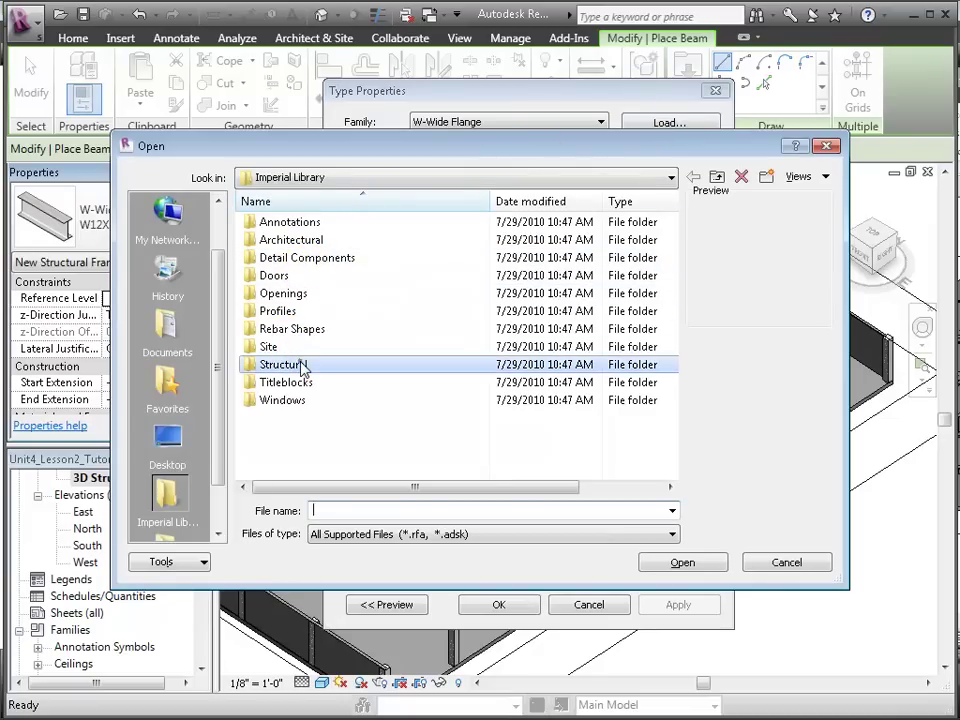
double_click(290, 365)
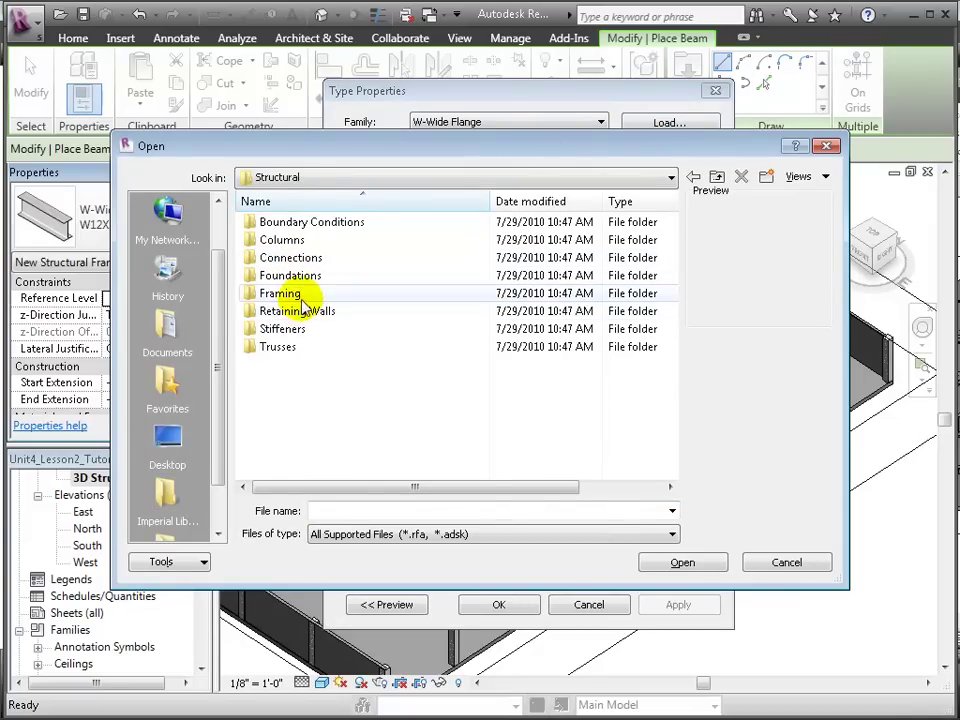
double_click(289, 292)
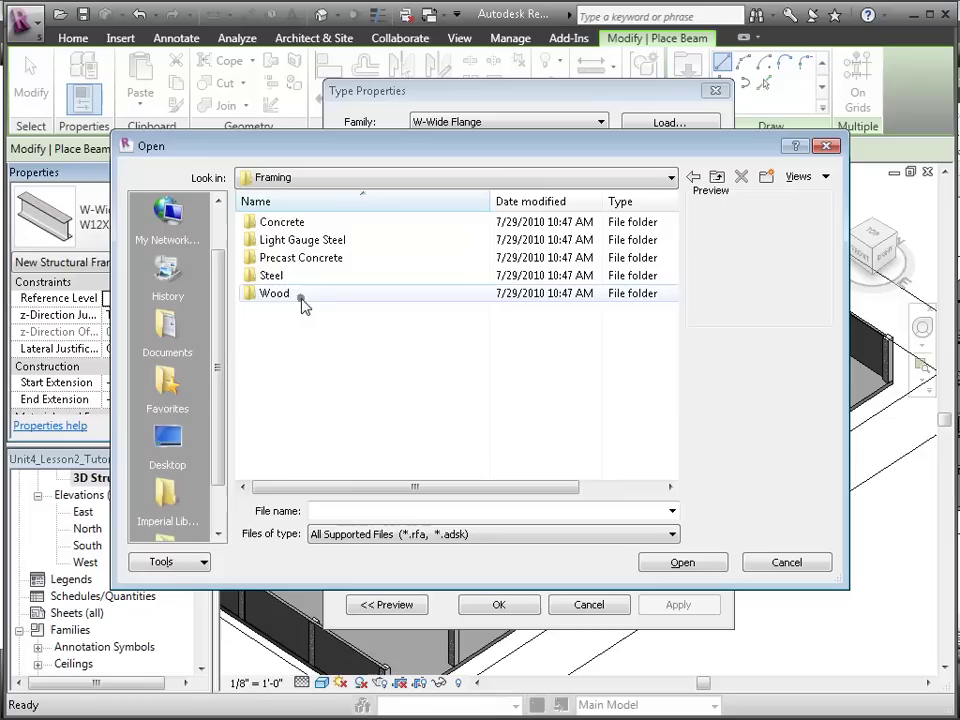
double_click(289, 222)
click(280, 222)
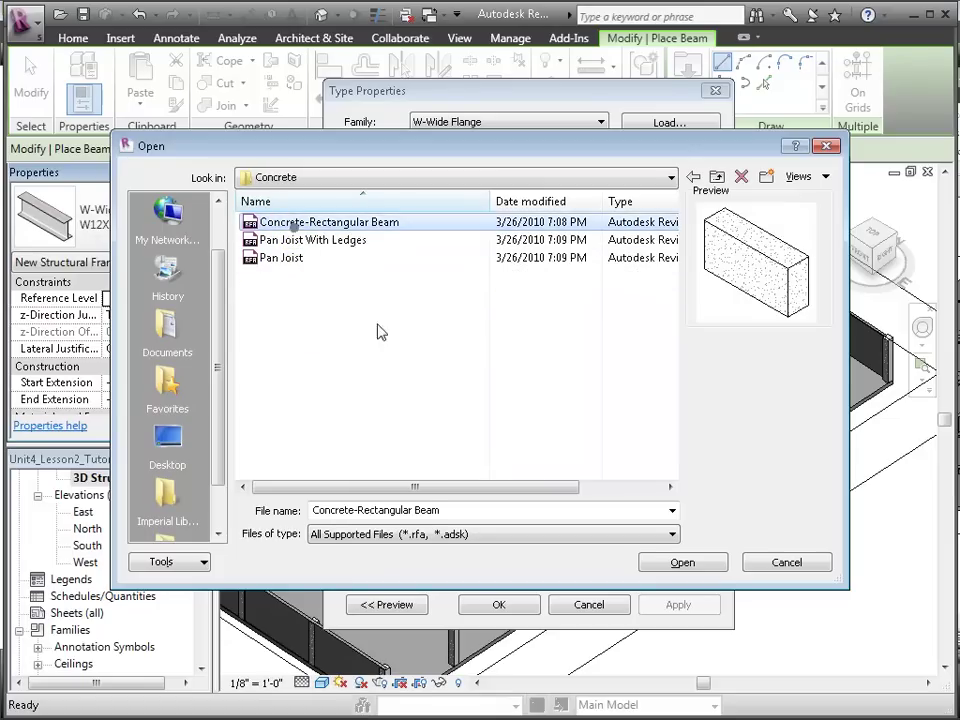
click(685, 572)
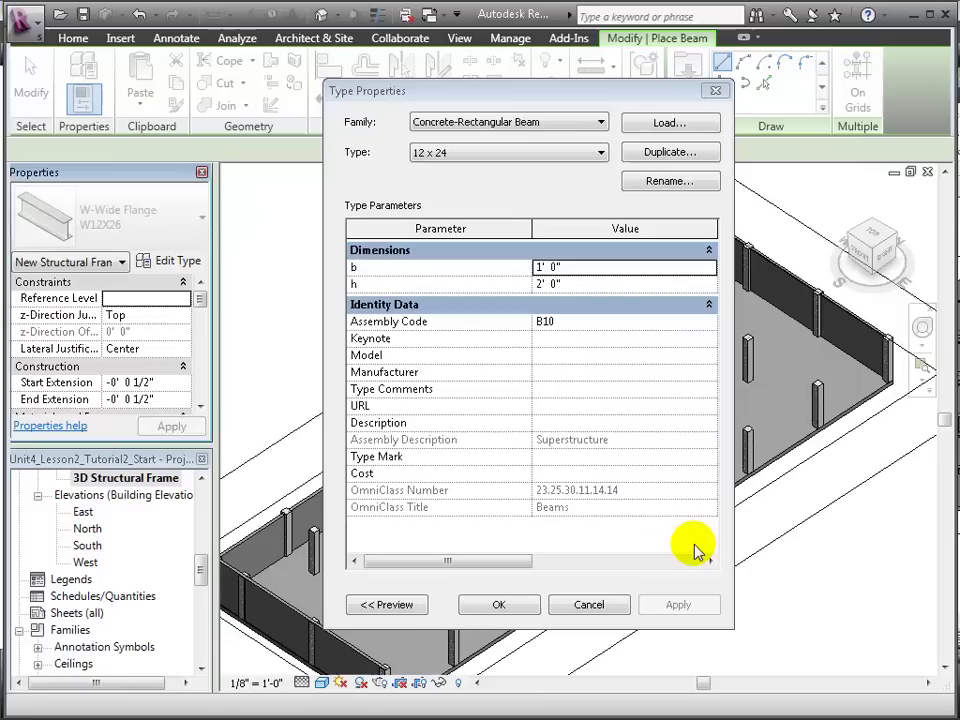
Step: Duplicate the 12 x 24 beam type as 12 x 12 with b and h at 1' 0"
click(598, 152)
click(600, 153)
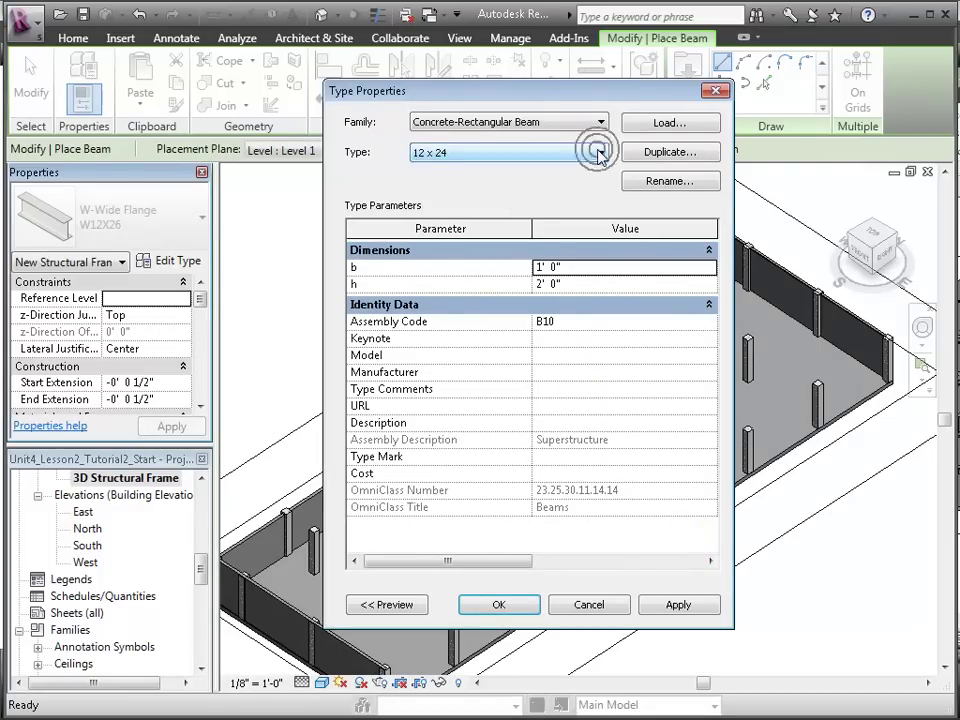
click(672, 152)
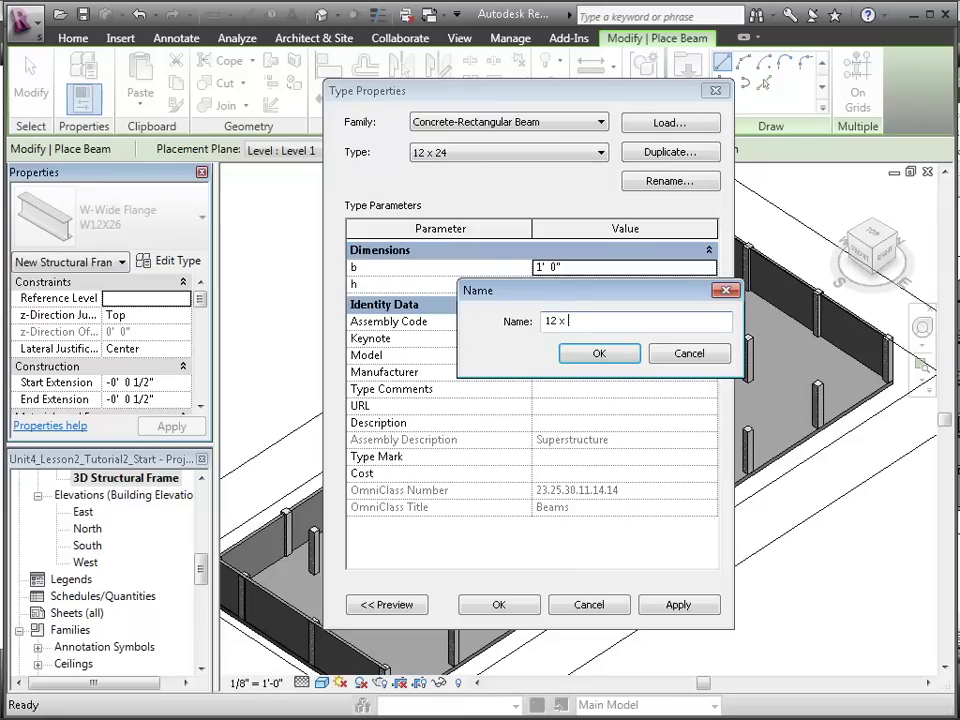
click(597, 355)
click(584, 271)
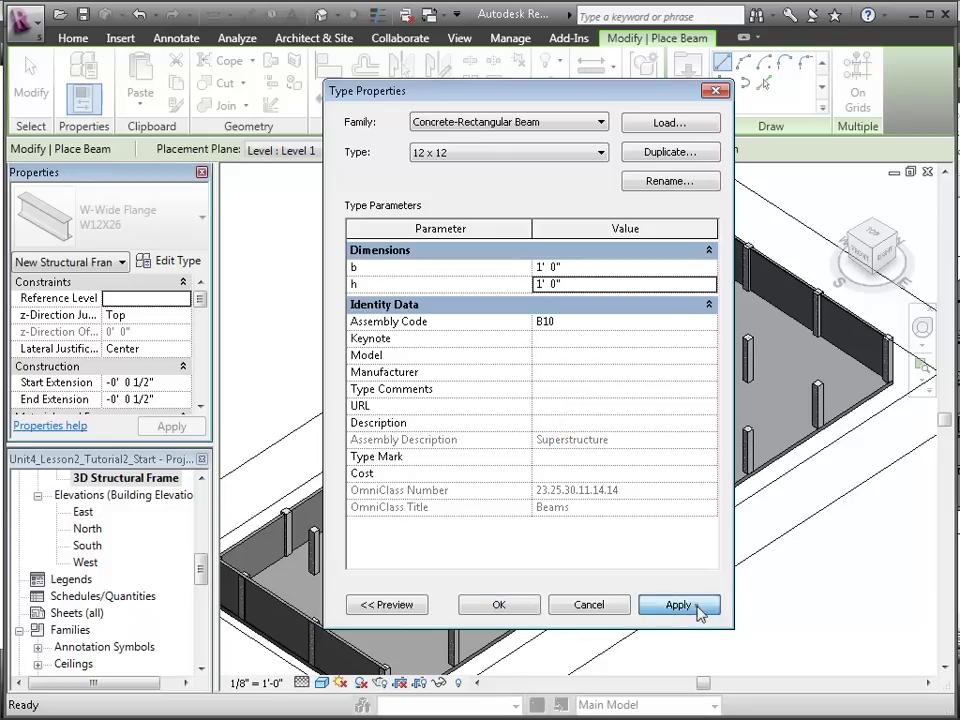
Step: Save the 12 x 12 beam type, enable 3D snapping, and keep Level 1 as the placement plane
click(532, 606)
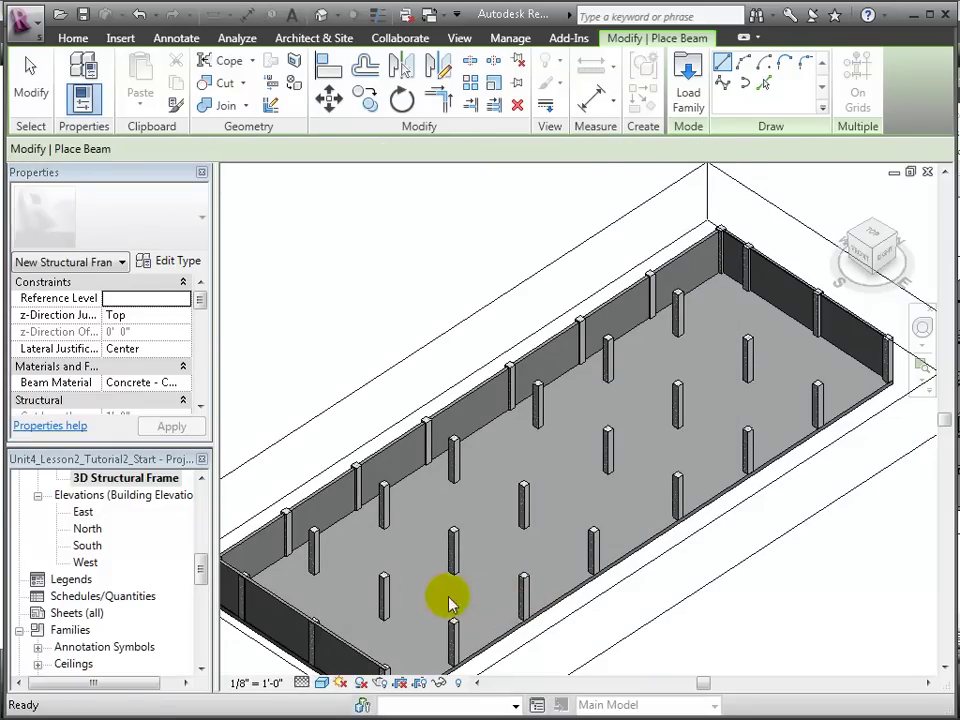
scroll(443, 514, down, 1)
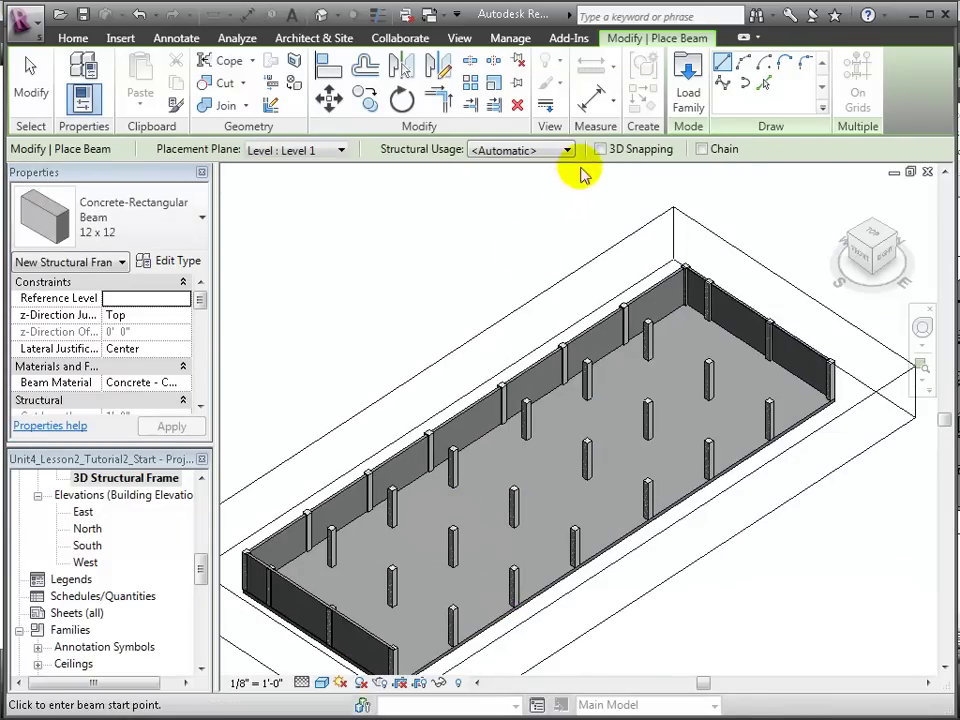
click(600, 149)
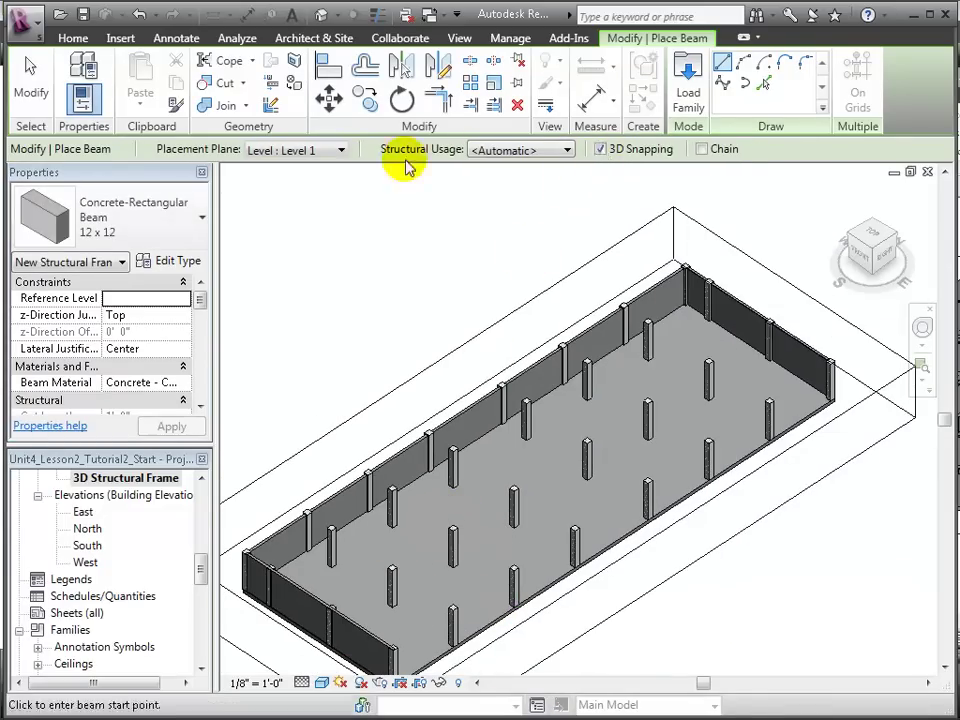
click(339, 151)
click(339, 151)
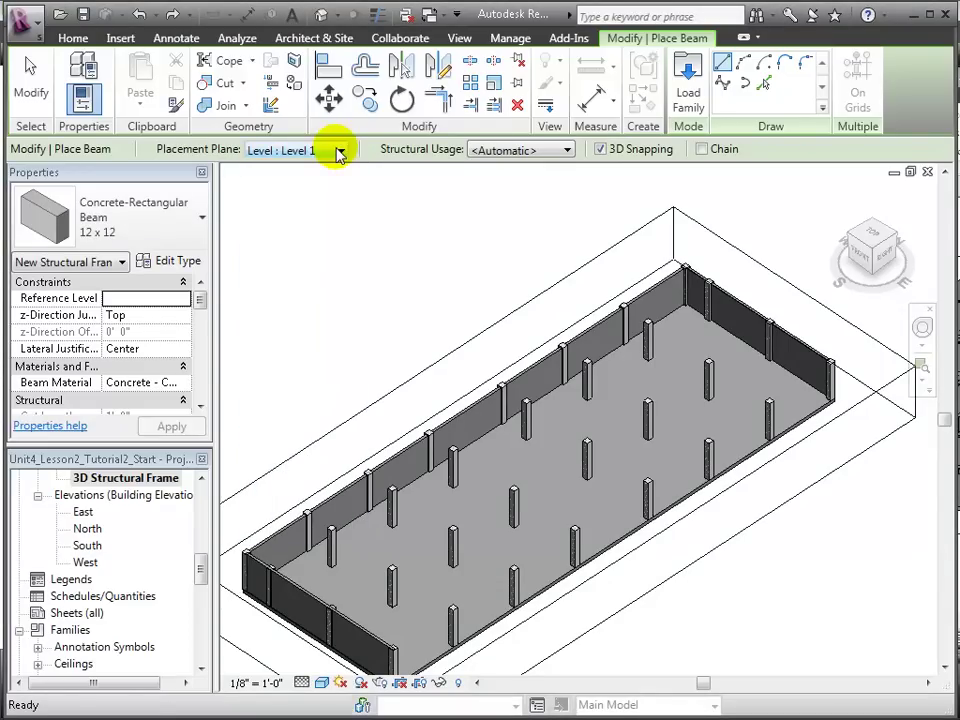
scroll(245, 561, up, 3)
middle_drag(289, 537, 339, 604)
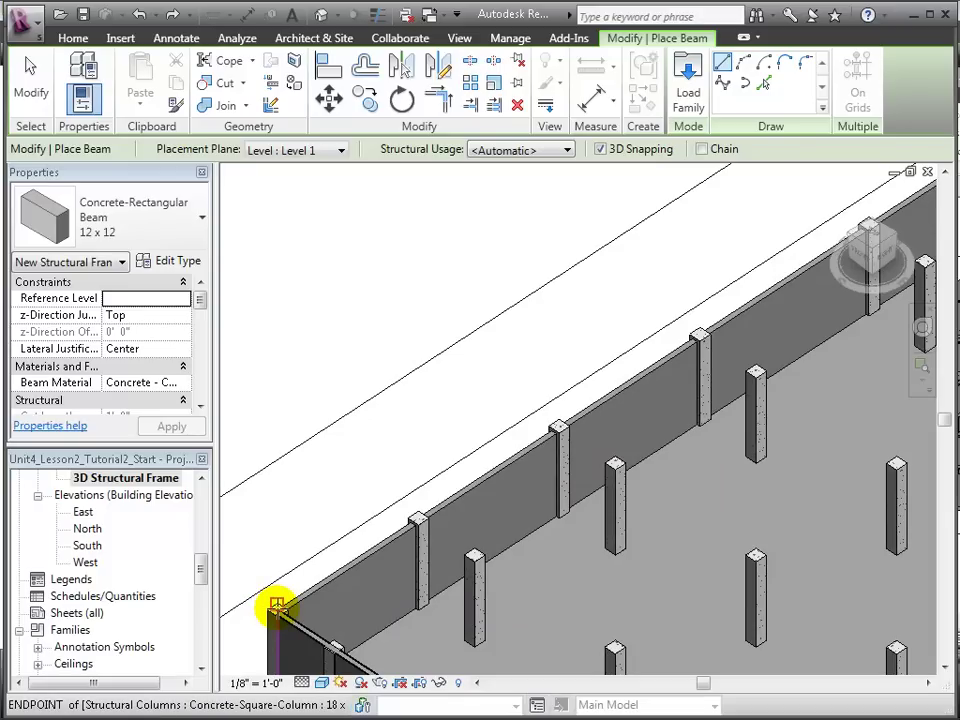
Step: Place 12 x 12 concrete beams spanning successive column tops along the perimeter wall, 20'-0" each
click(277, 607)
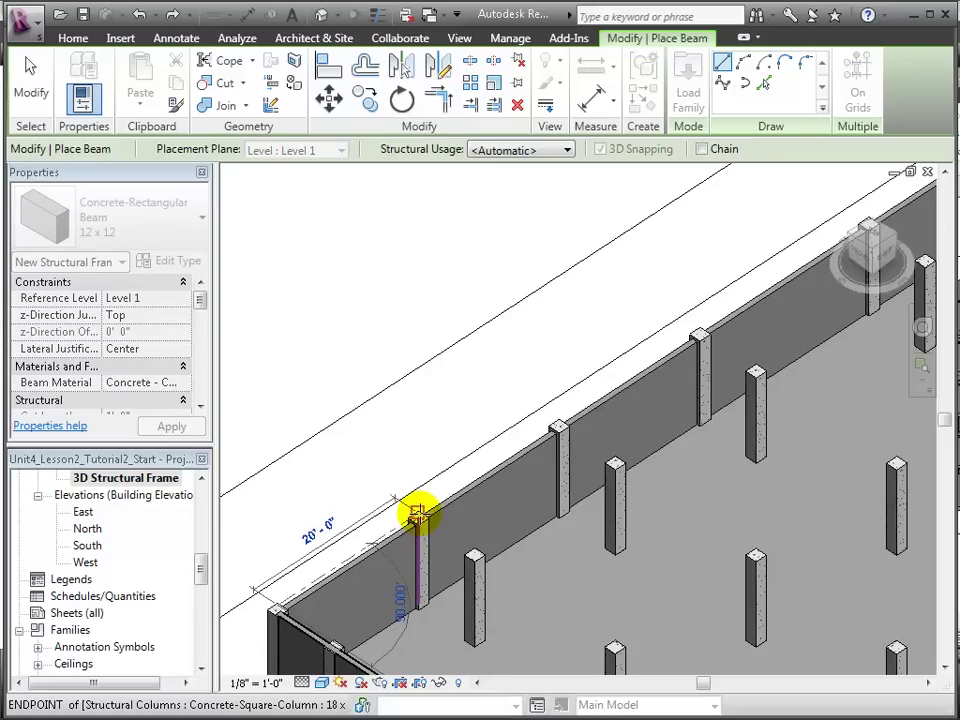
click(418, 513)
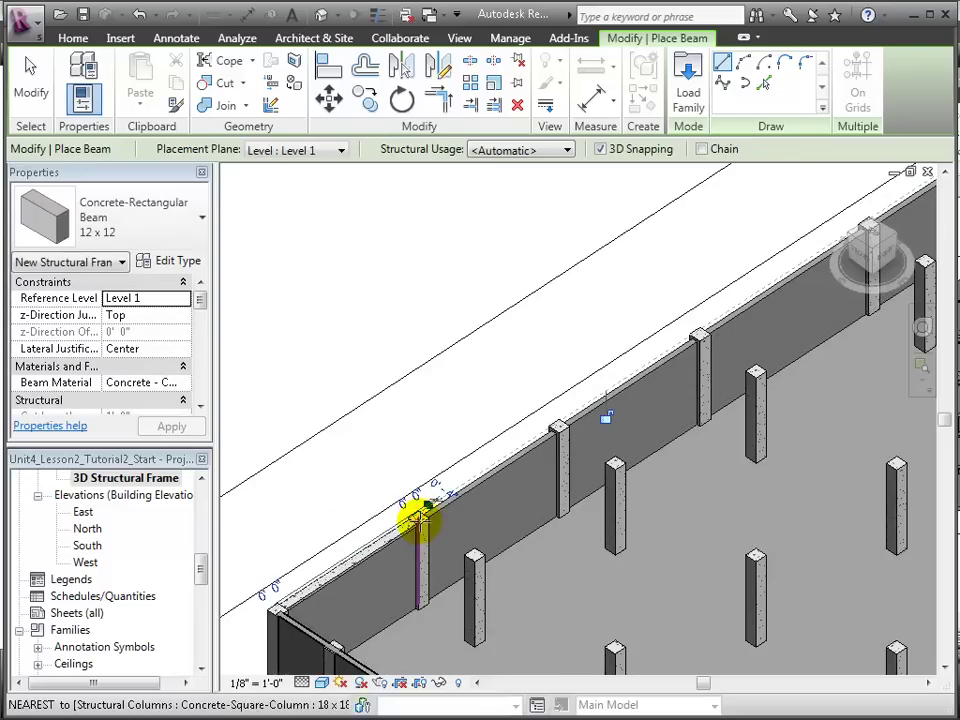
middle_drag(450, 572, 330, 510)
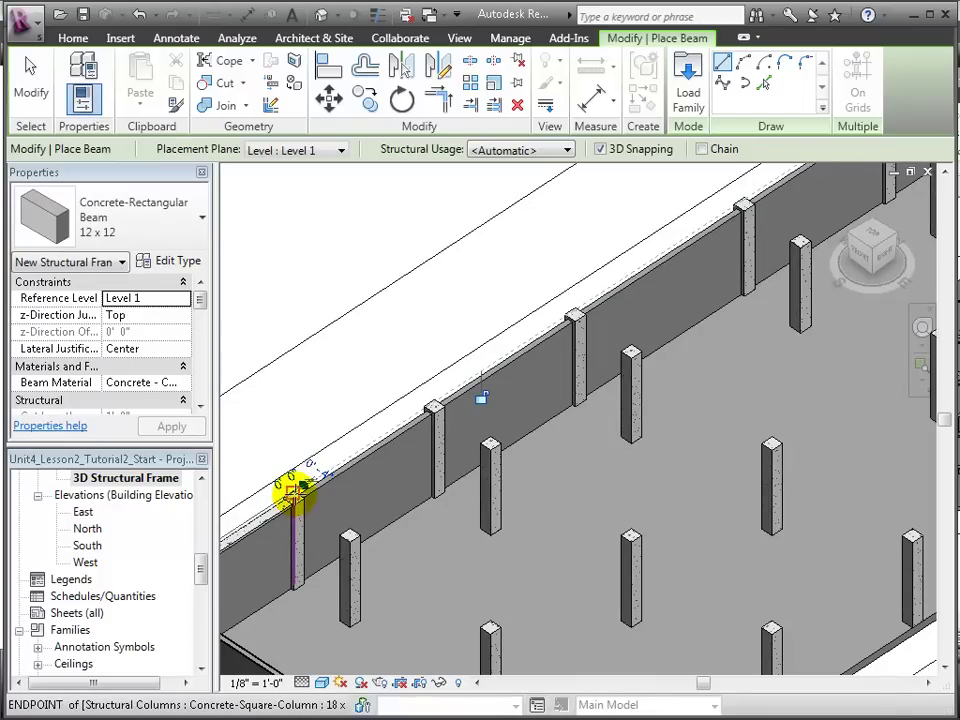
click(294, 492)
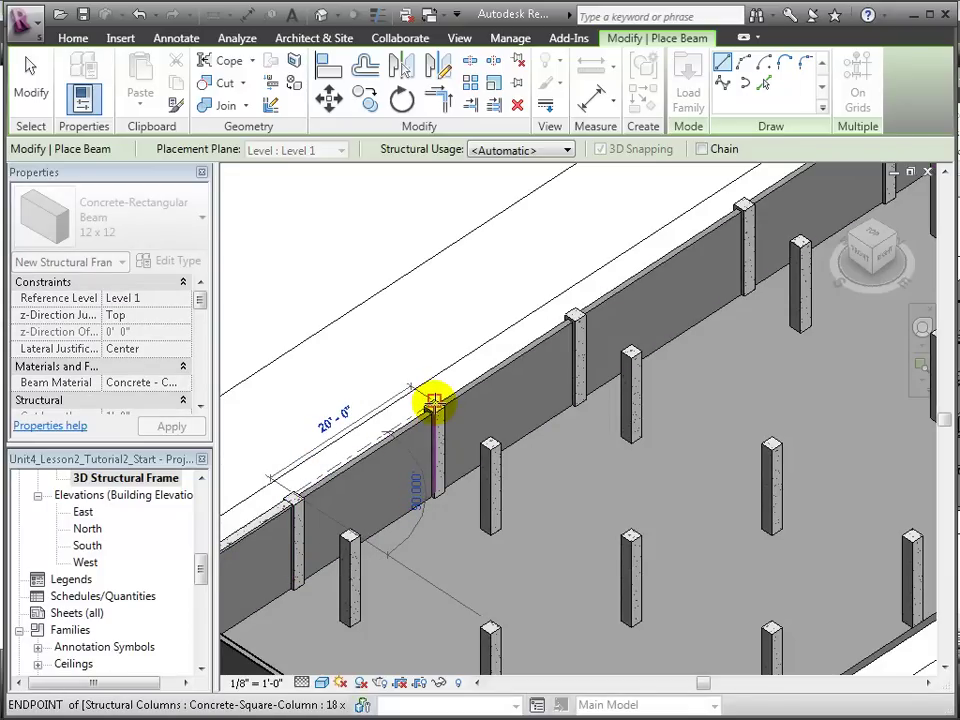
click(433, 403)
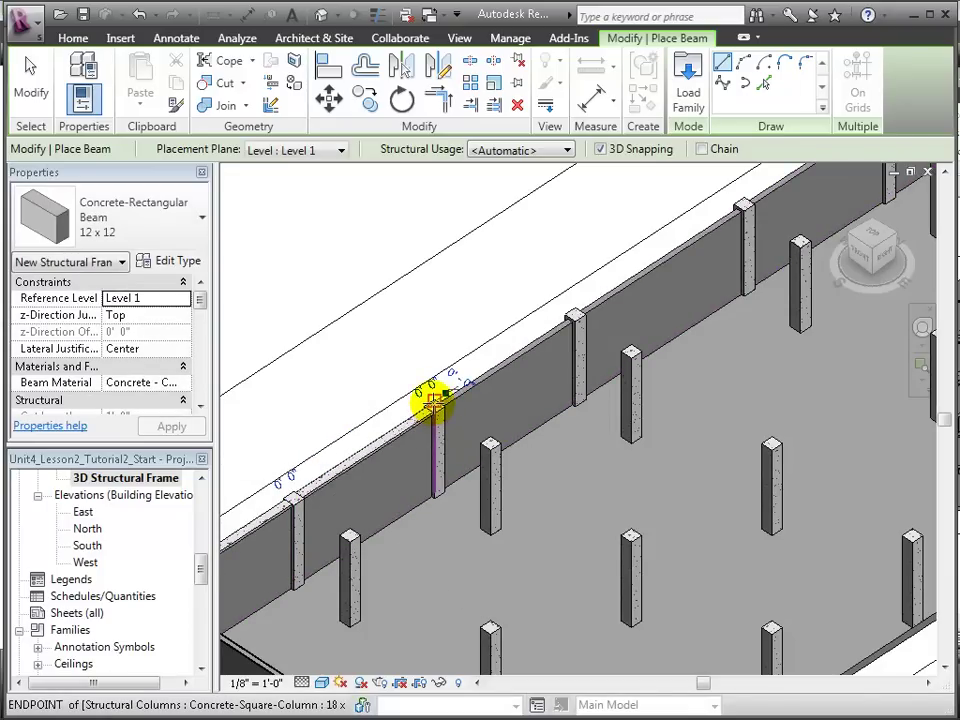
click(434, 402)
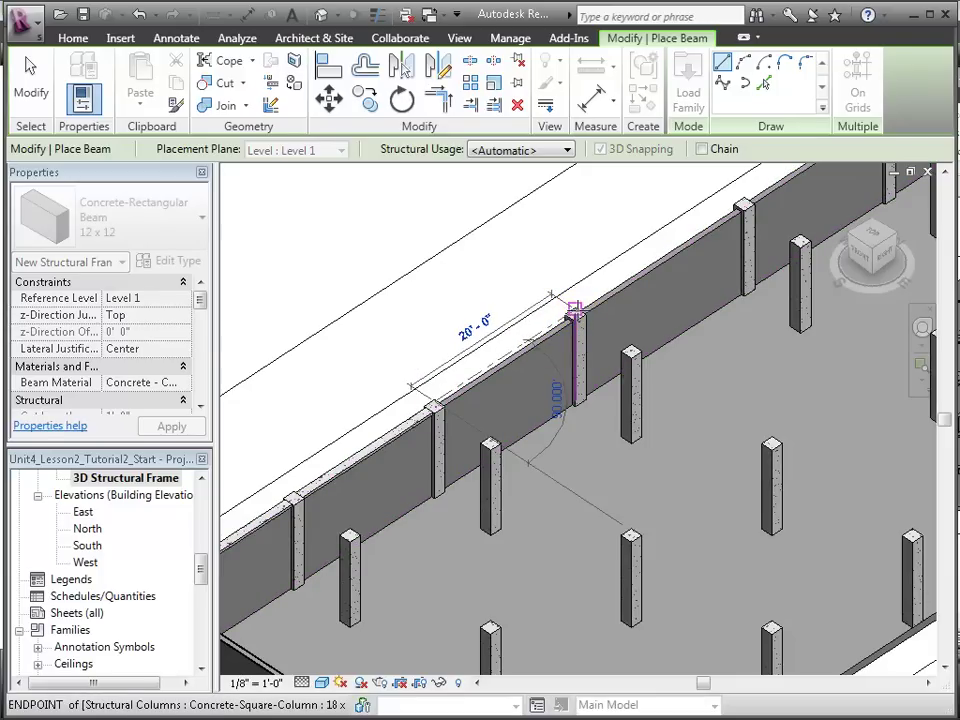
click(575, 313)
middle_drag(463, 536, 364, 639)
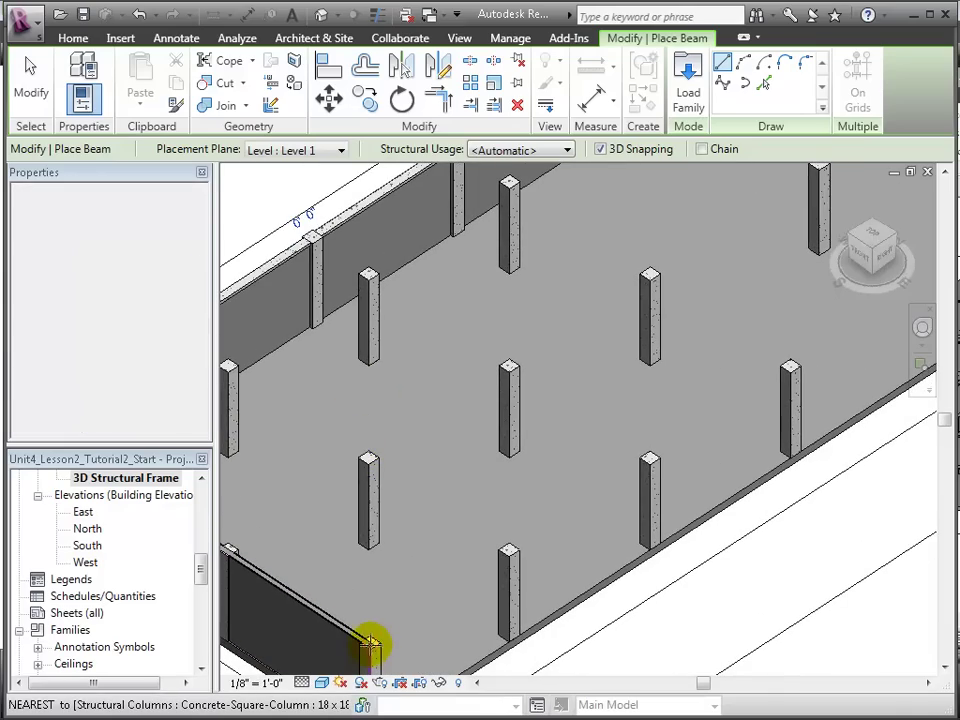
Step: Drag the section box top up to include the upper floors, then orbit the frame
click(370, 645)
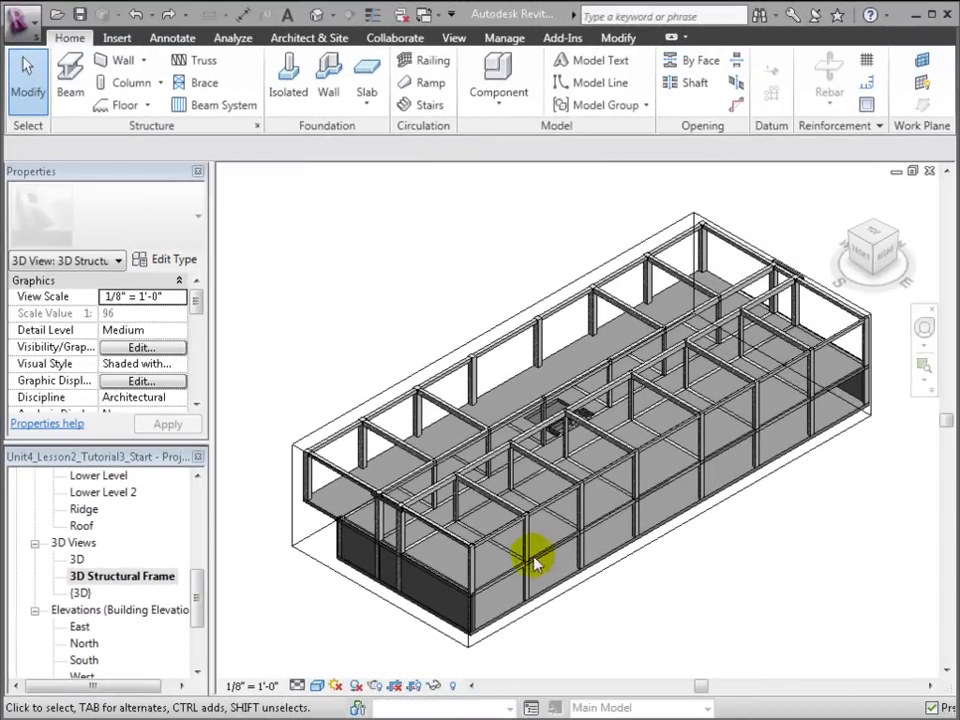
click(322, 432)
drag(579, 377, 572, 251)
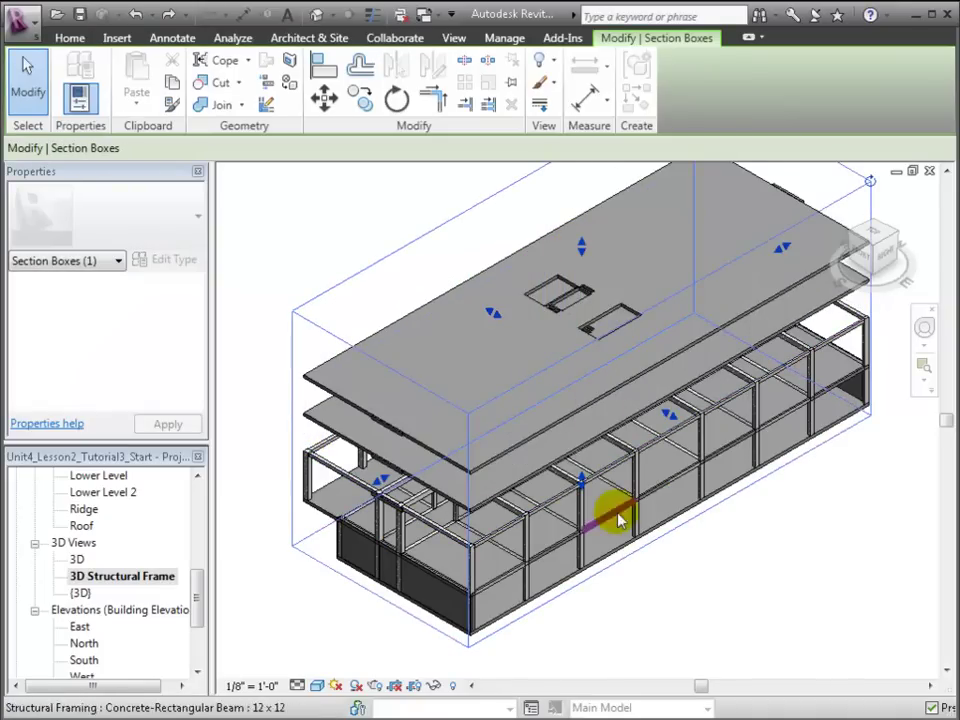
shift+middle_drag(658, 579, 583, 514)
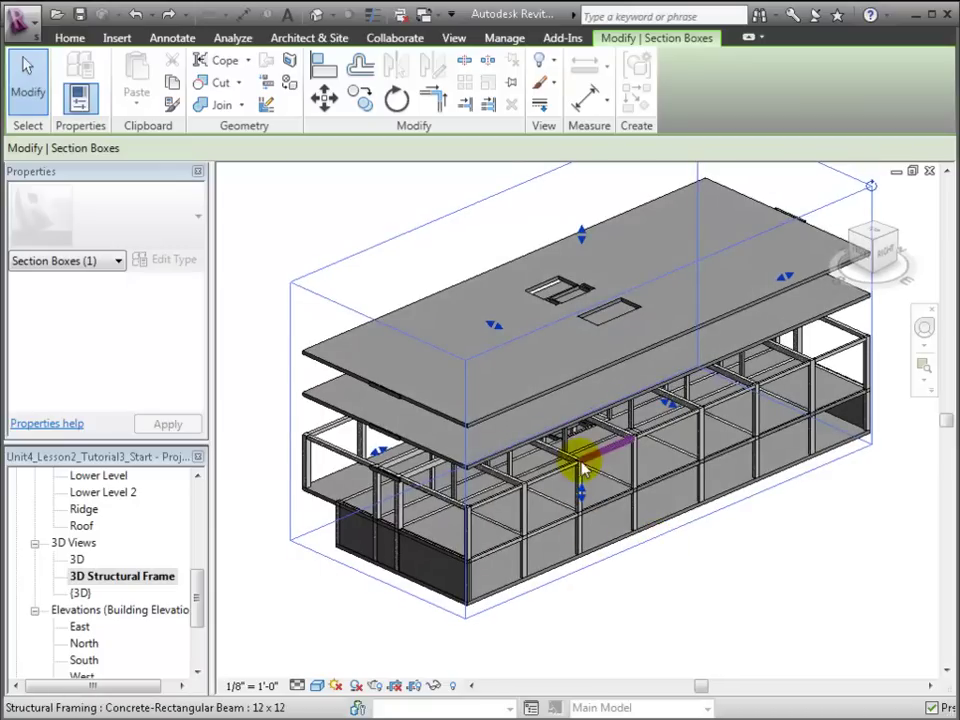
Step: Reveal hidden elements and unhide the Level 2 floor in this 3D view
click(455, 687)
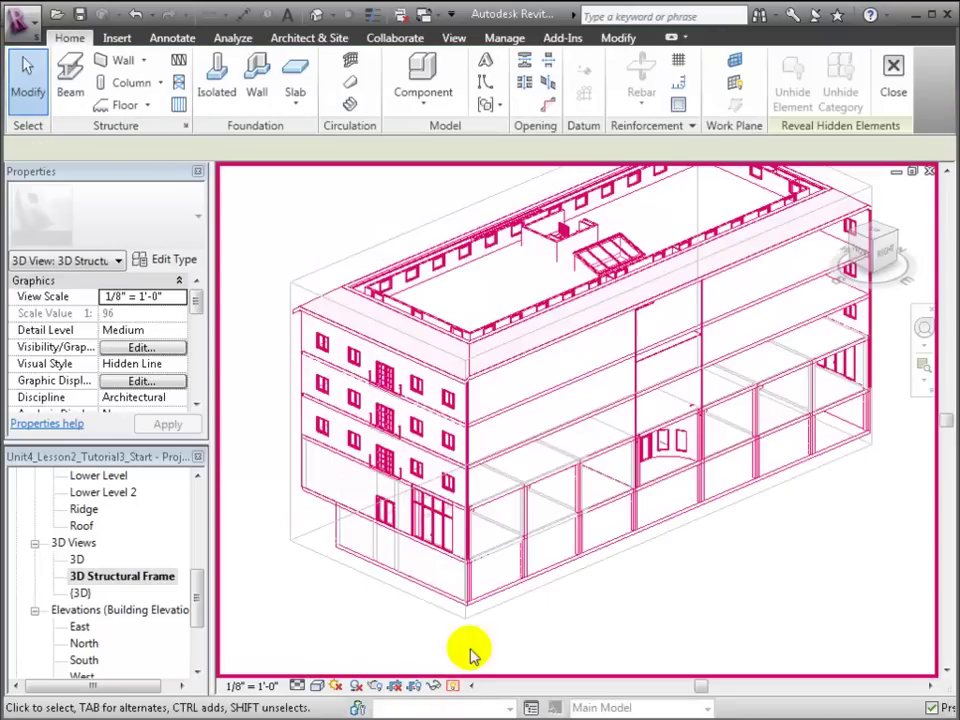
click(537, 480)
right_click(537, 472)
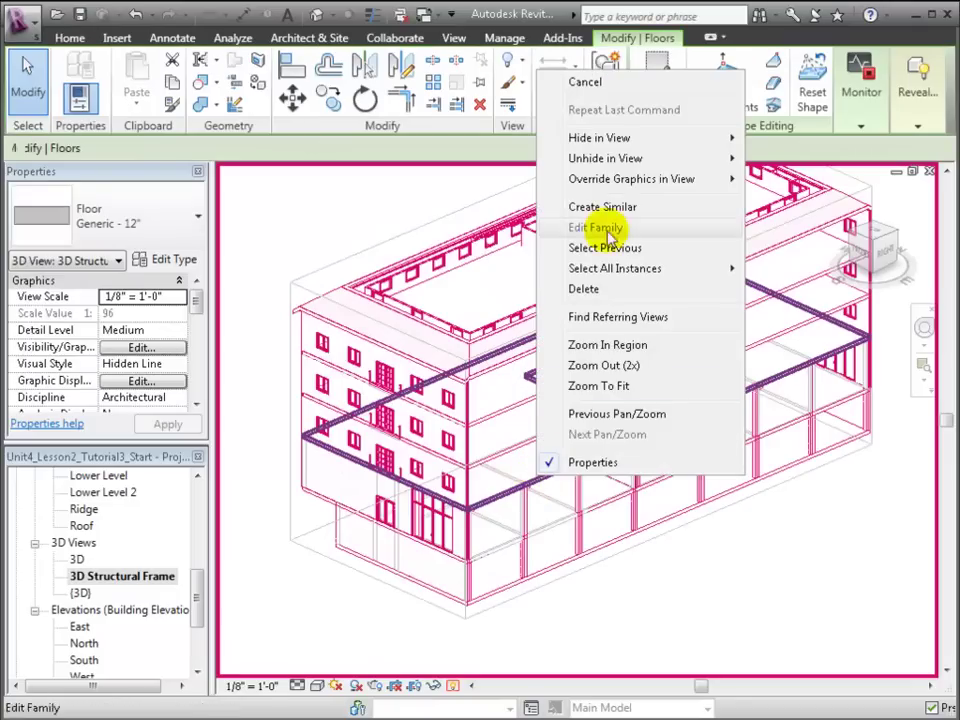
mouse_move(622, 160)
click(750, 158)
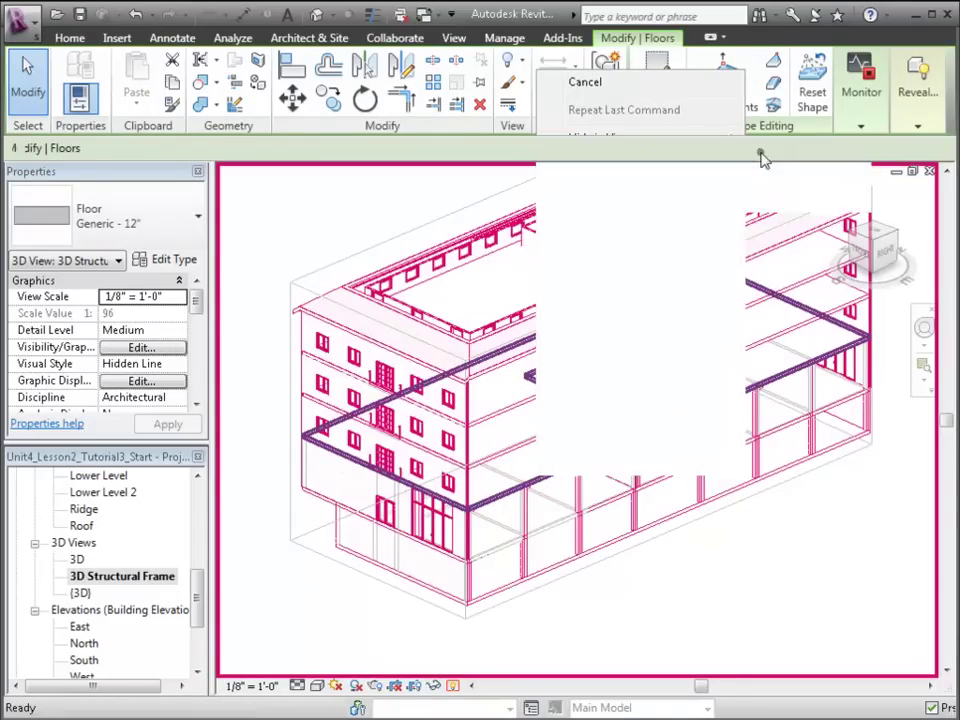
click(453, 686)
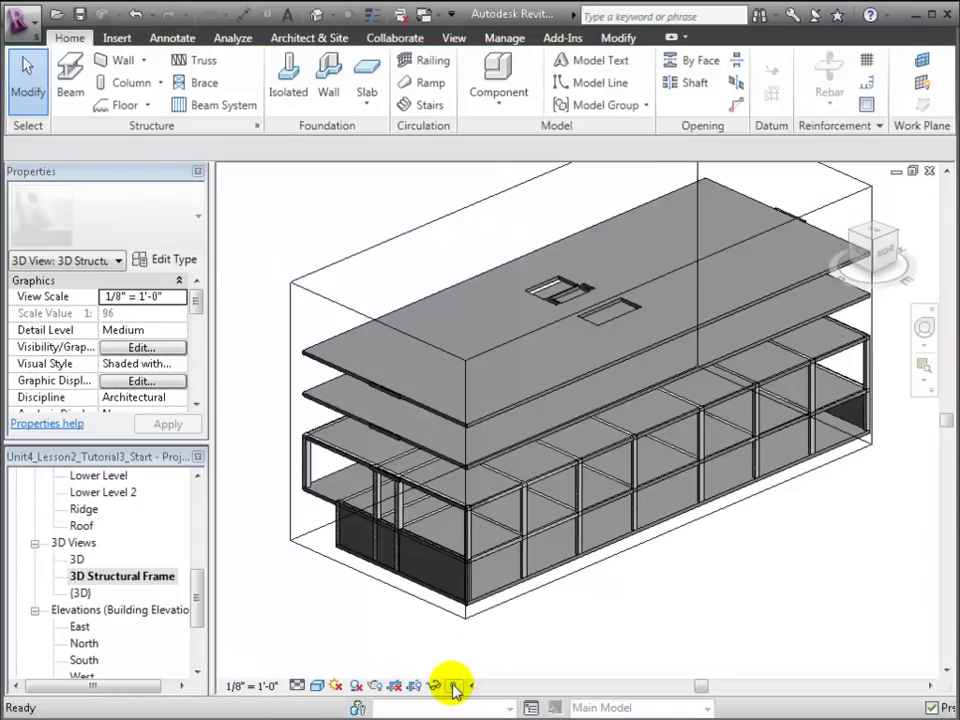
key(Tab)
Step: Duplicate the Level 2 floor's type as Concrete Slab - 8"
click(531, 480)
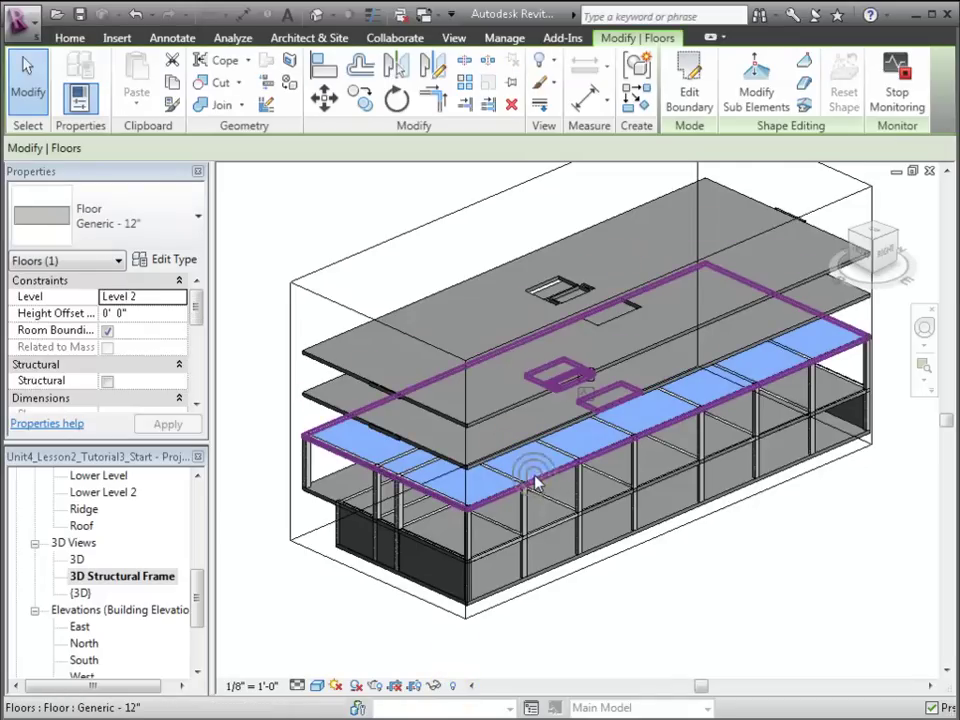
click(178, 260)
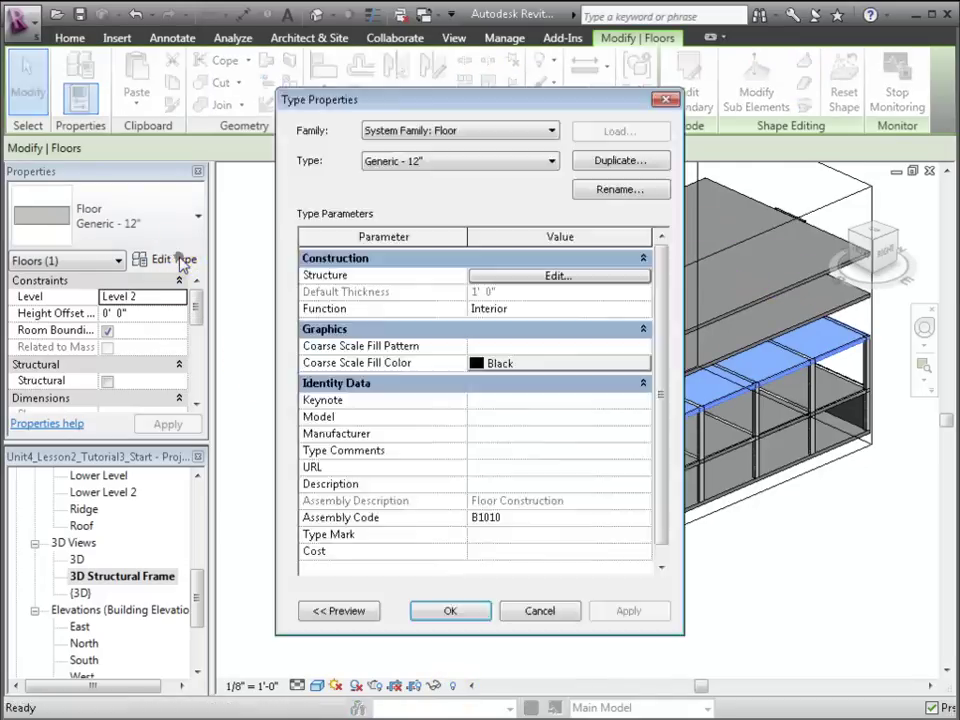
click(580, 162)
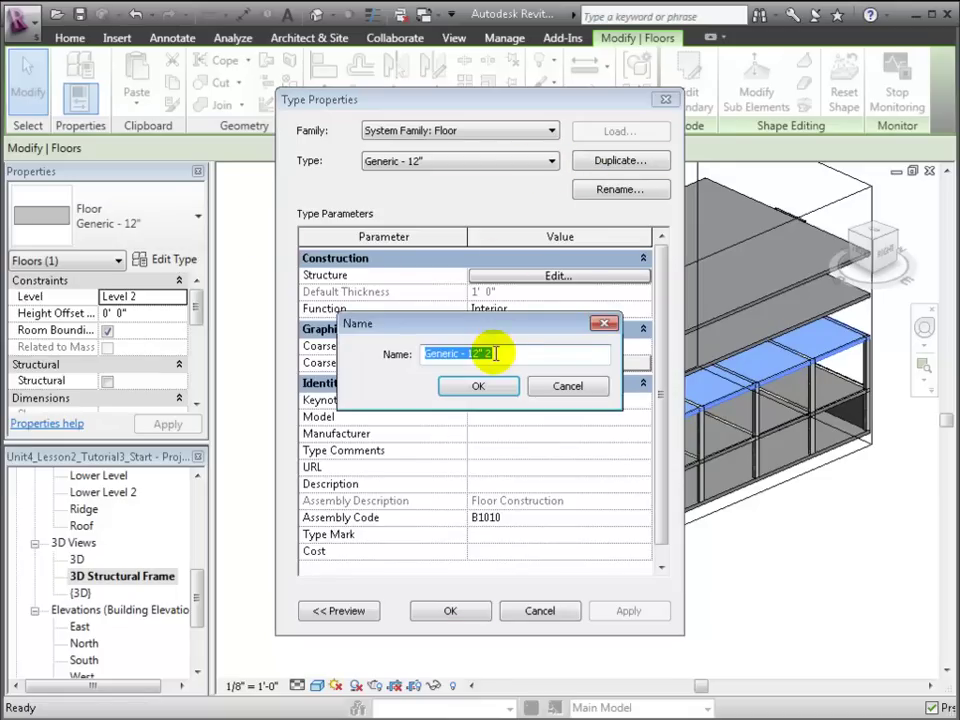
text(Concrete Slab - 8)
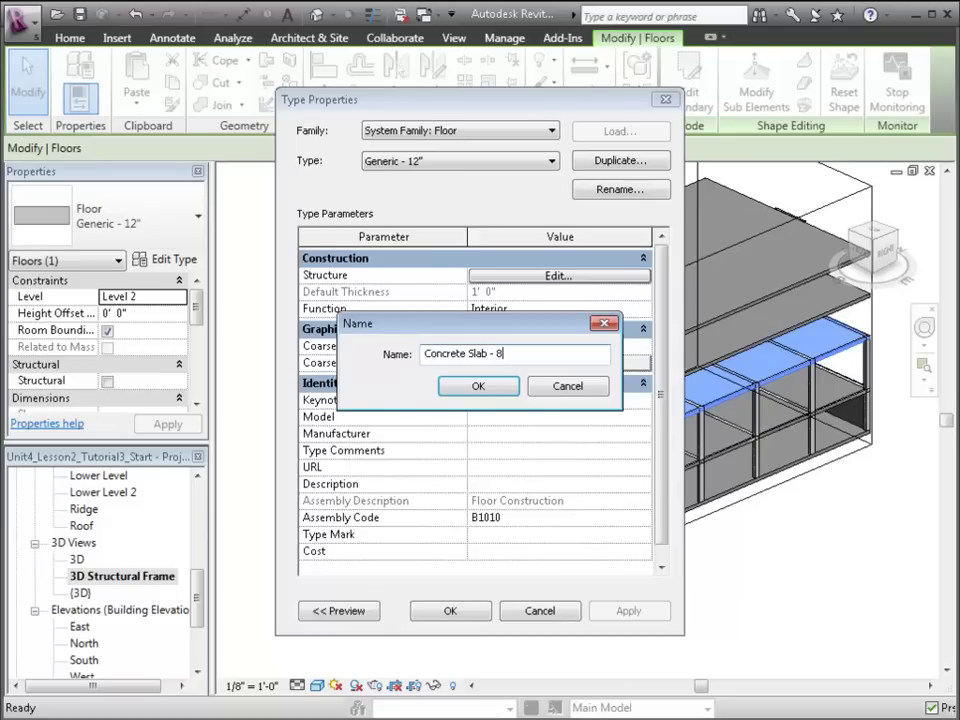
click(485, 388)
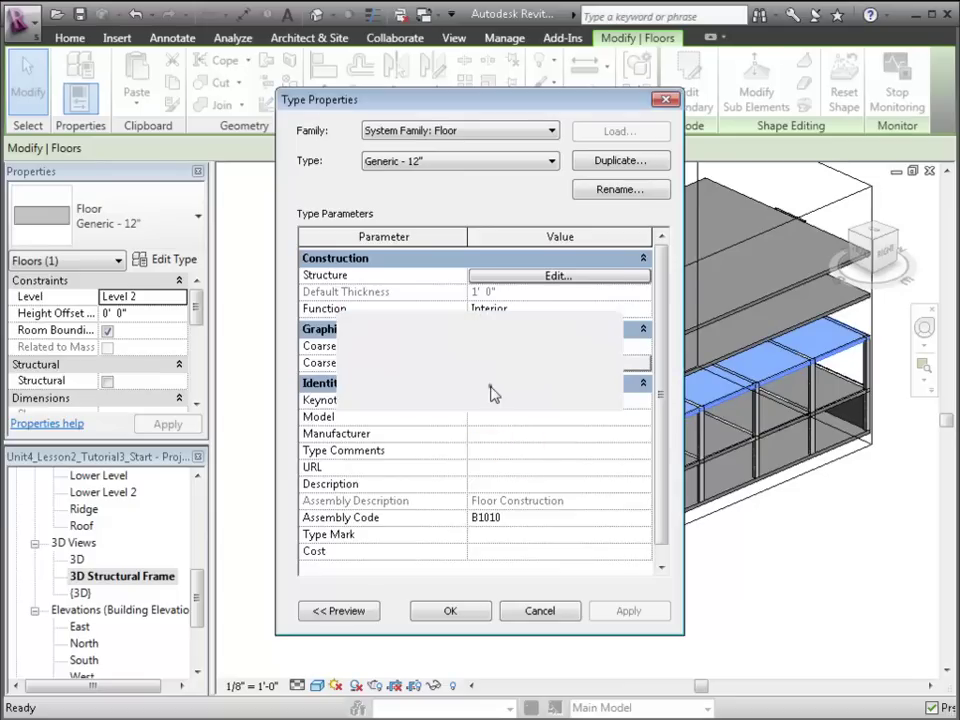
Step: Set the structure layer material to Concrete - Cast-in-Place Concrete, shaded by render appearance
click(547, 283)
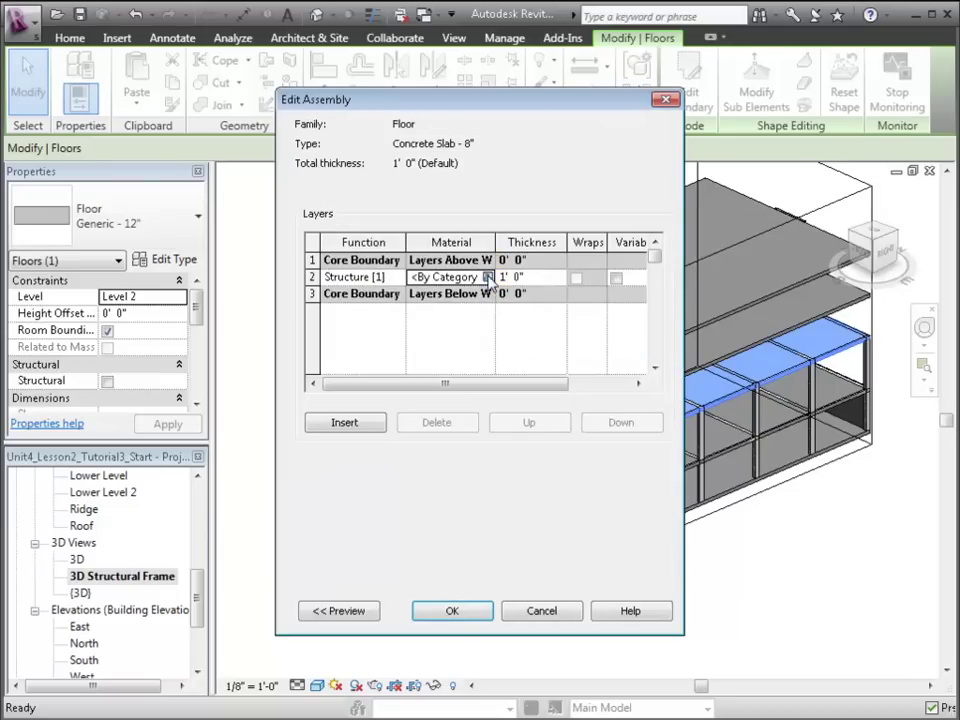
click(482, 276)
click(178, 284)
text(co)
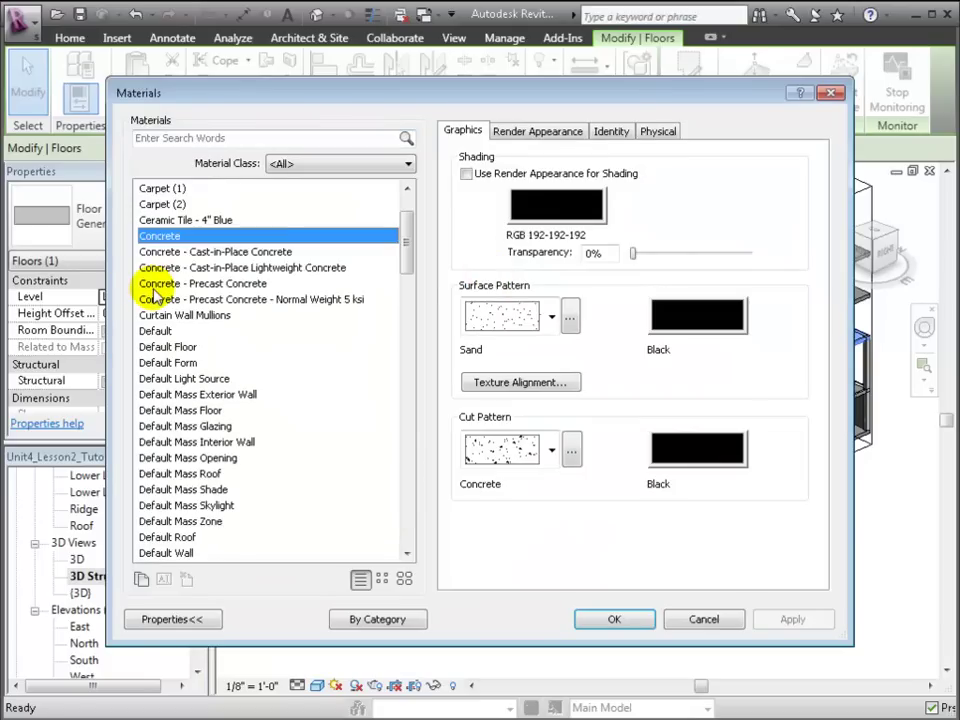
key(Down)
click(466, 174)
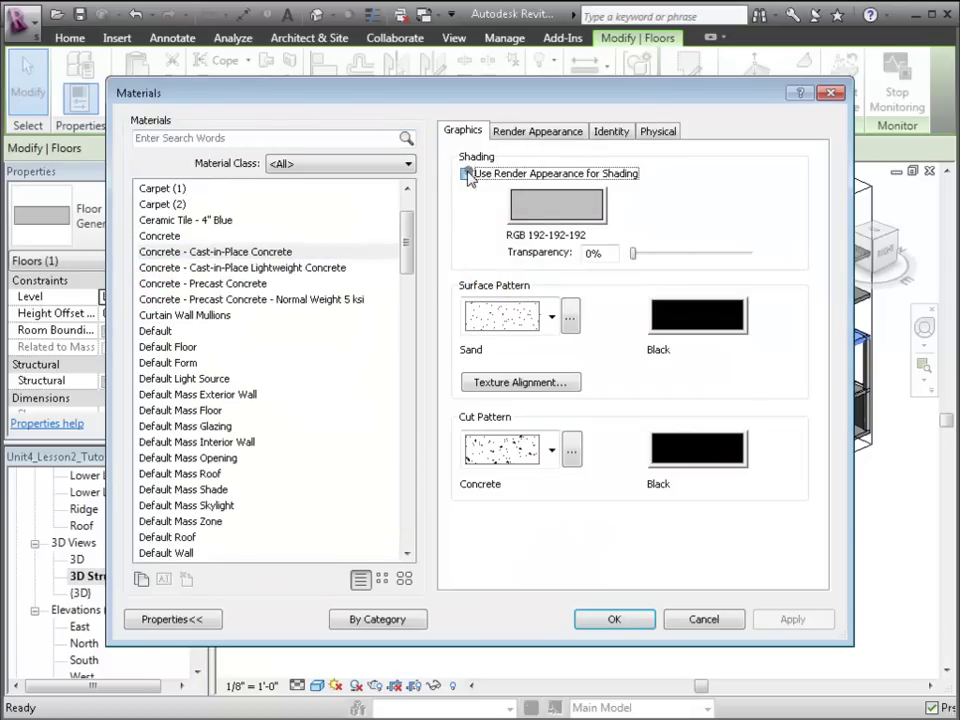
click(823, 622)
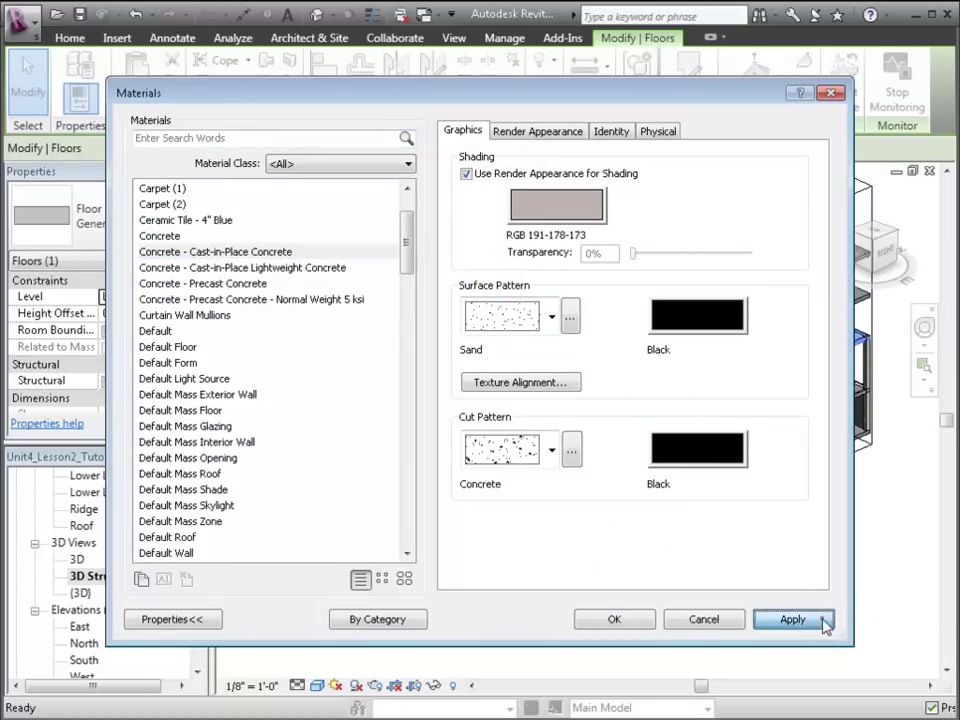
click(635, 619)
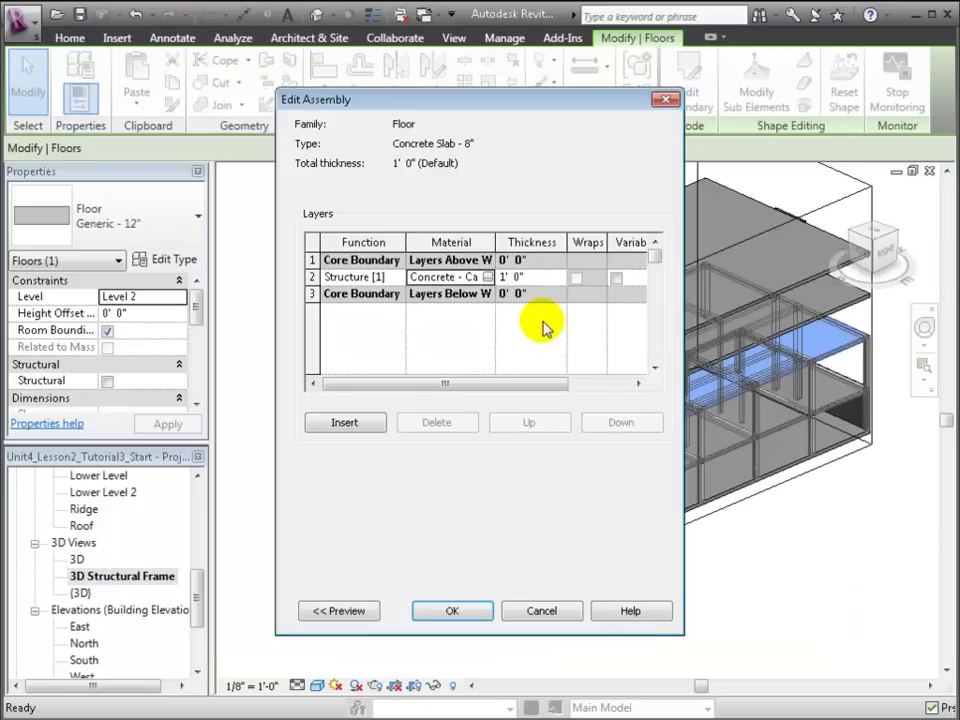
Step: Make the structure layer 8" thick and apply the new type to the floor
click(525, 276)
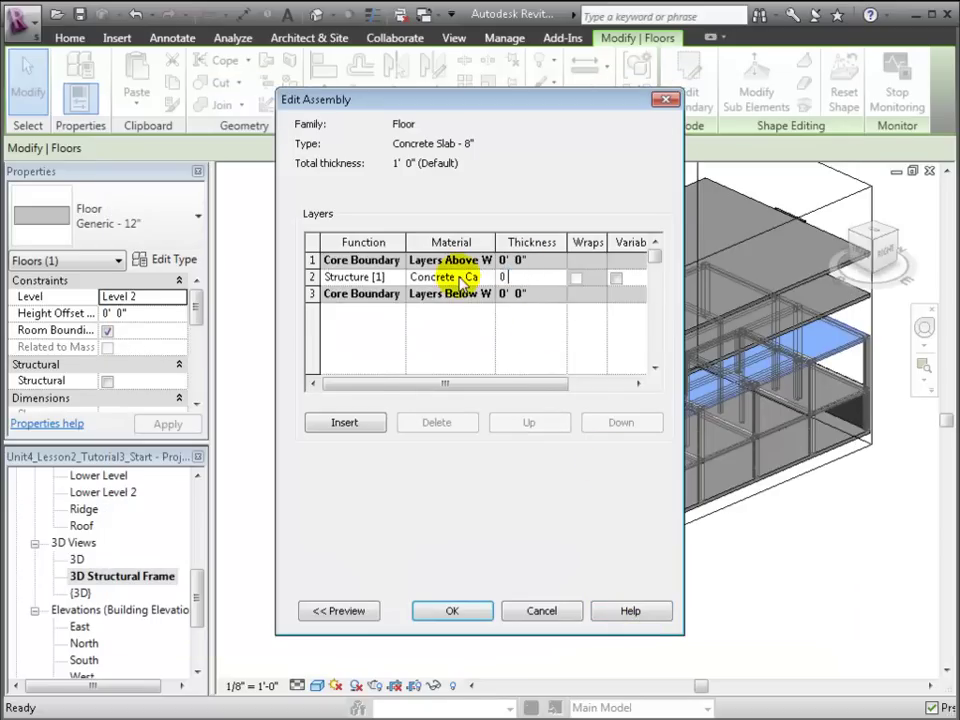
text(0 8)
key(Tab)
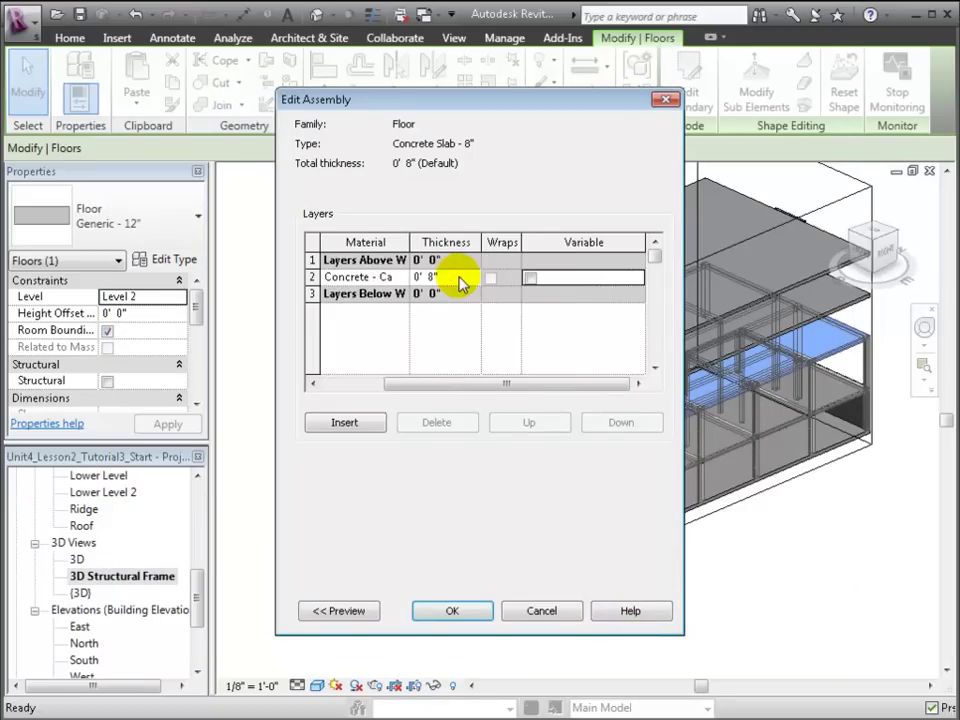
click(452, 610)
click(623, 610)
click(469, 614)
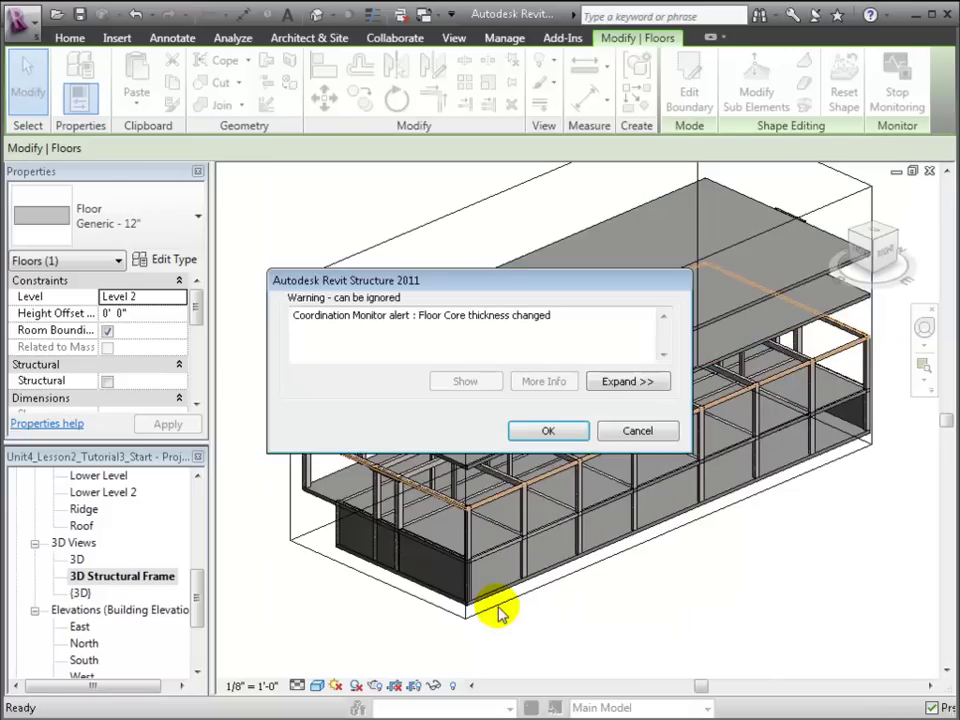
Step: Accept the floor core thickness warning, then reselect the Level 2 slab to verify Concrete Slab - 8"
click(548, 431)
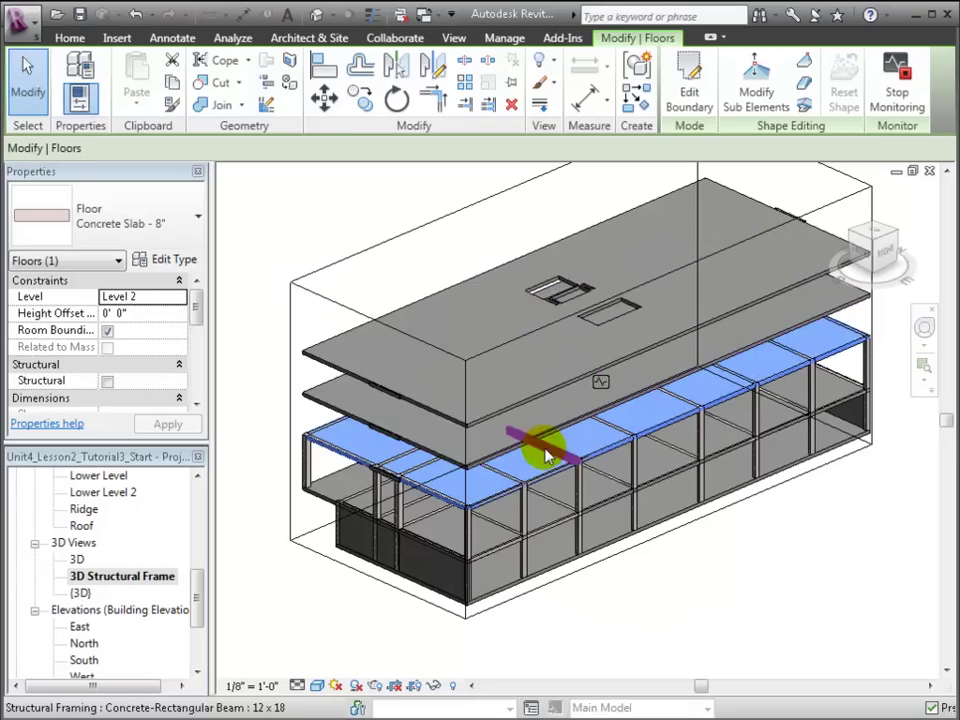
click(591, 620)
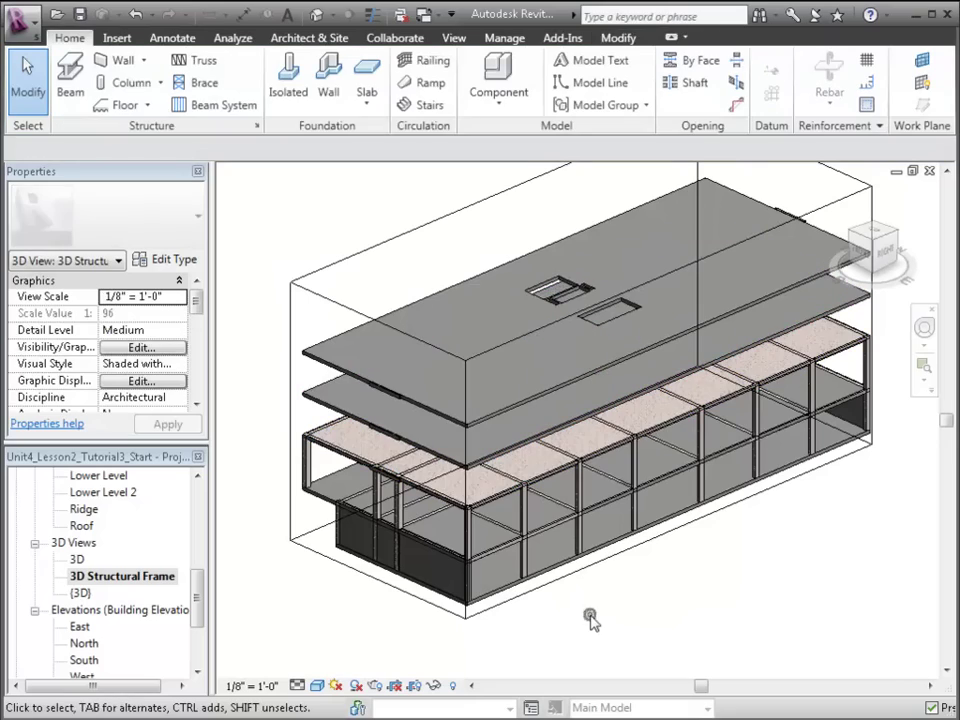
key(Tab)
key(Tab)
click(535, 485)
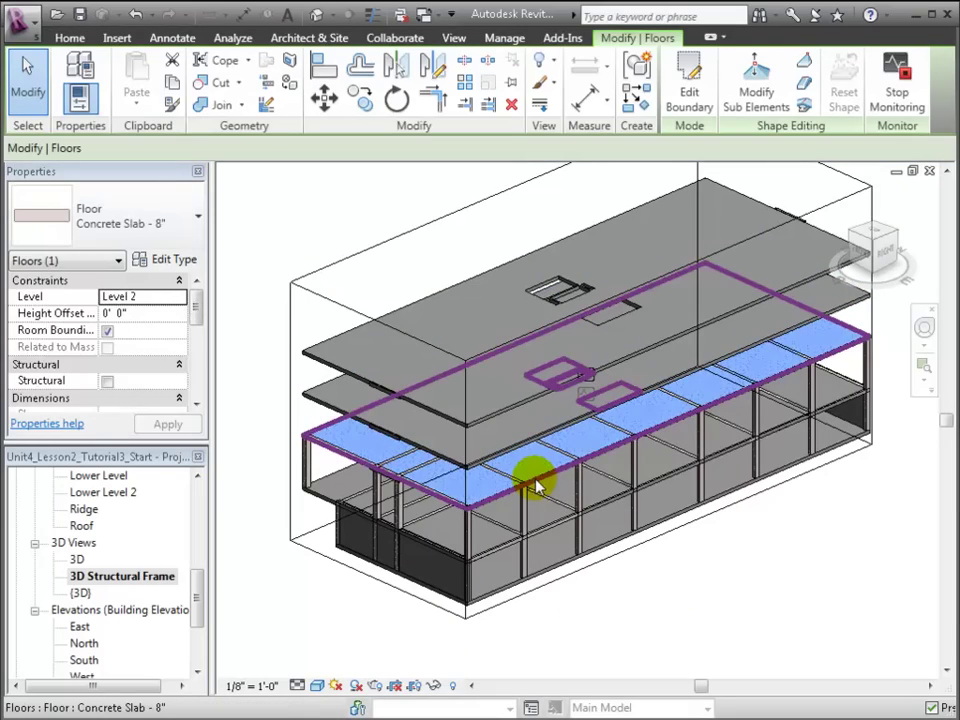